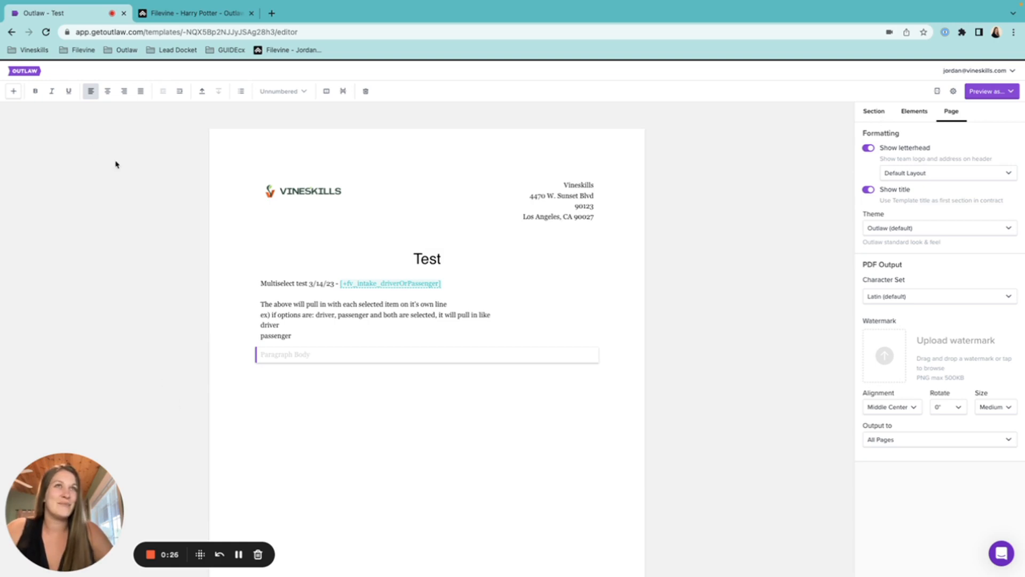
Return from the Test template editor to the Templates dashboard via the OUTLAW logo.
left_click(26, 72)
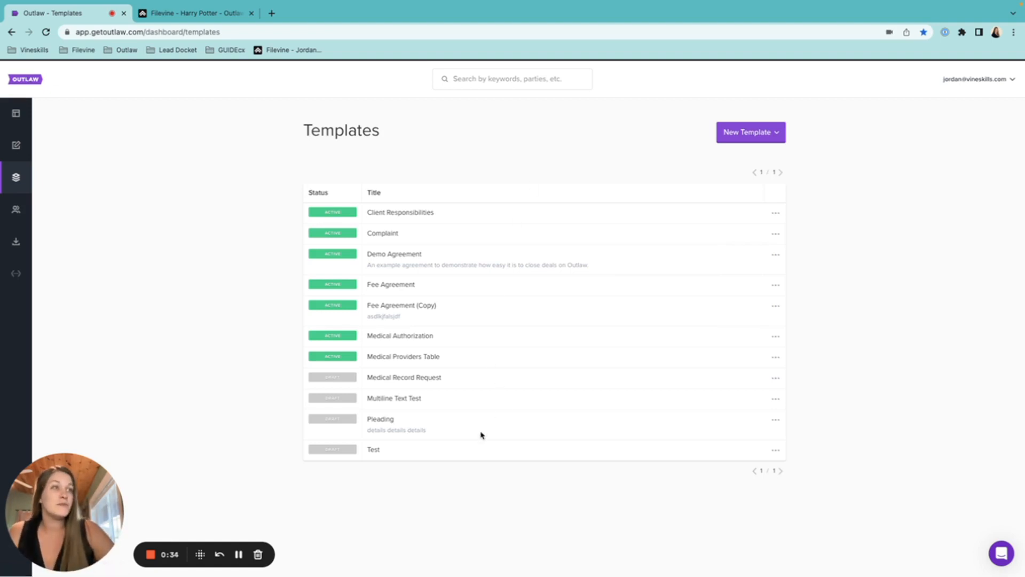
Open the Test draft template for editing from its '...' action menu.
left_click(766, 130)
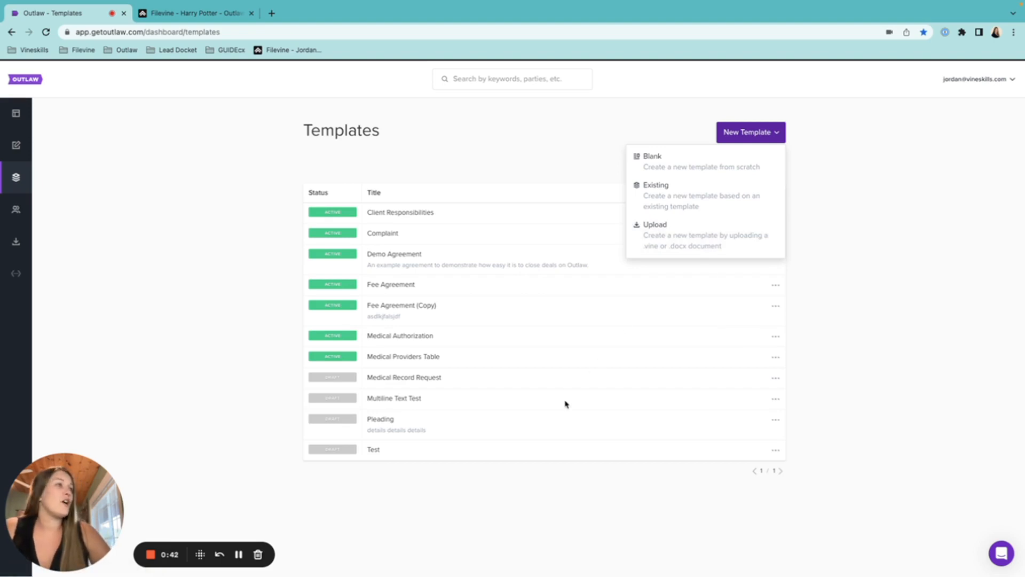
left_click(549, 443)
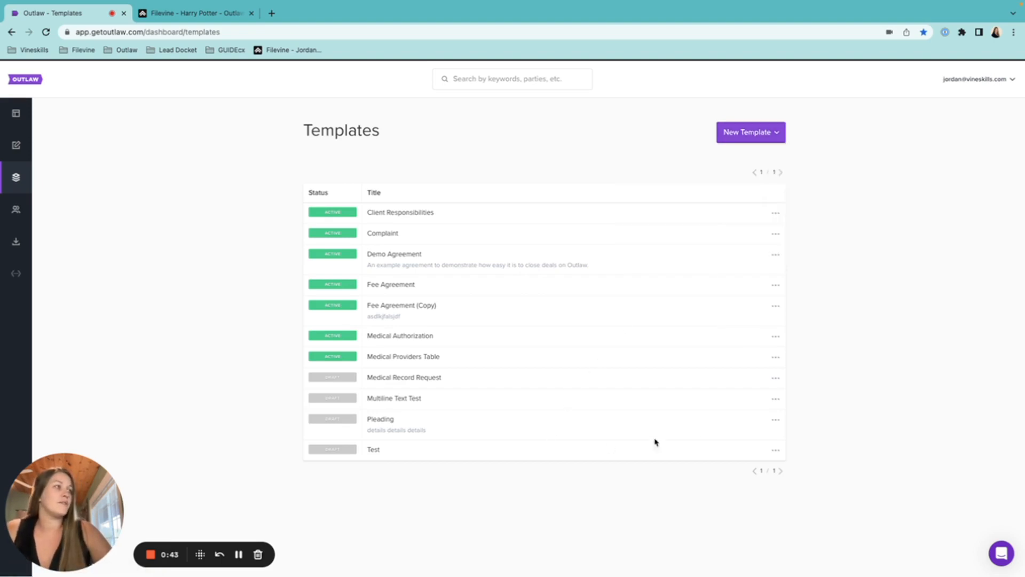
left_click(776, 451)
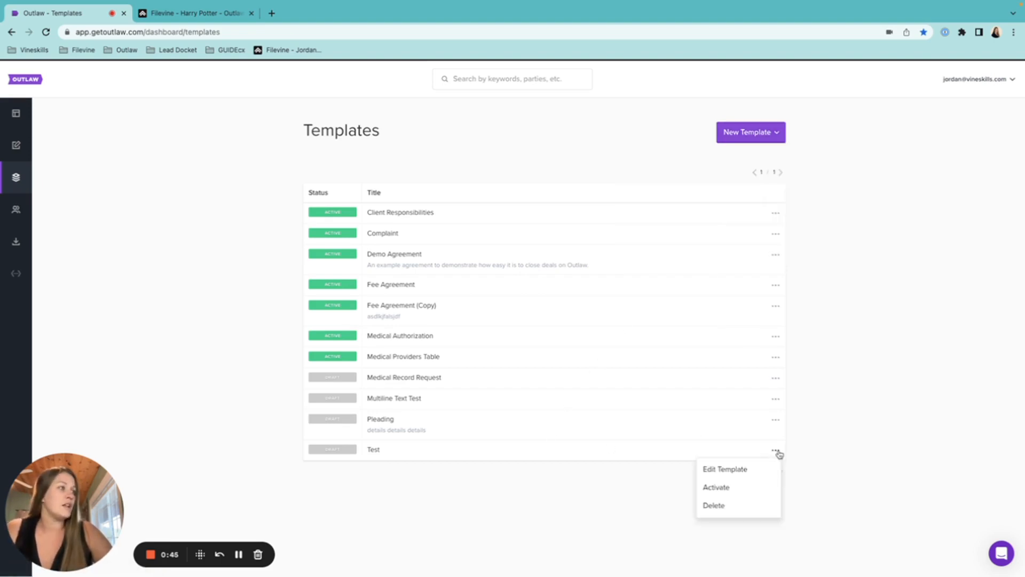
left_click(747, 467)
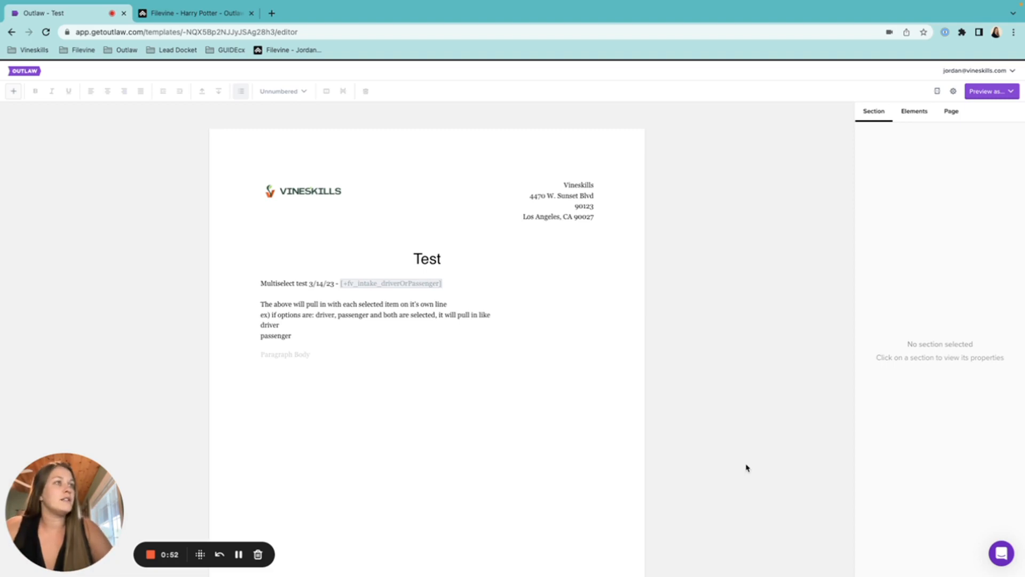
left_click(363, 336)
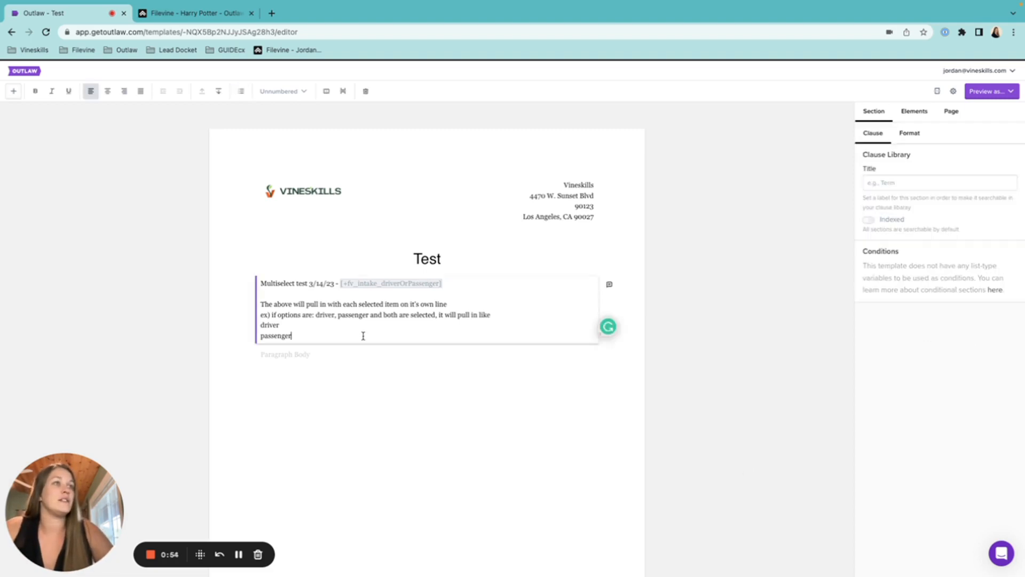
left_click(330, 355)
left_click(463, 286)
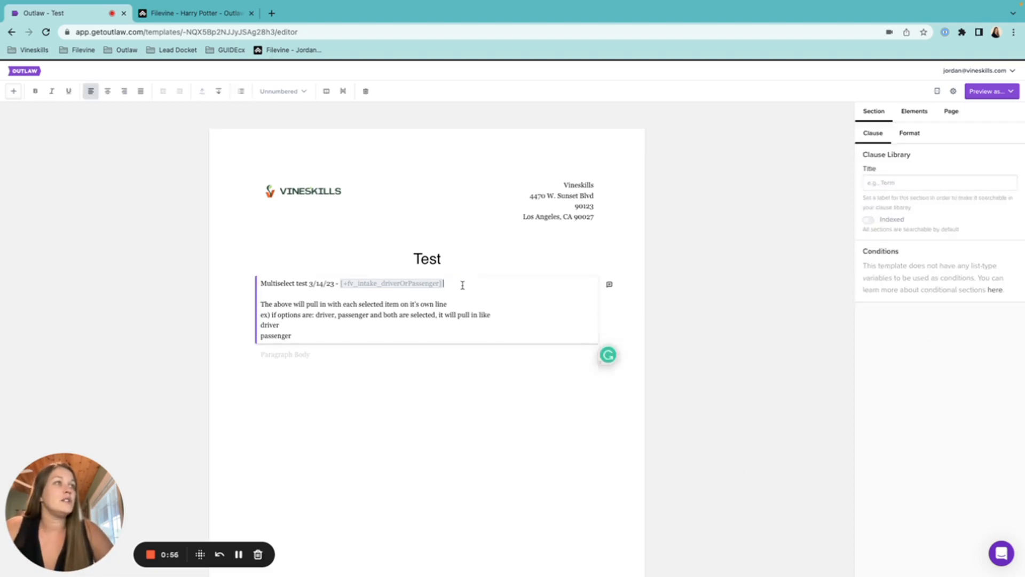
left_click_drag(463, 285, 340, 288)
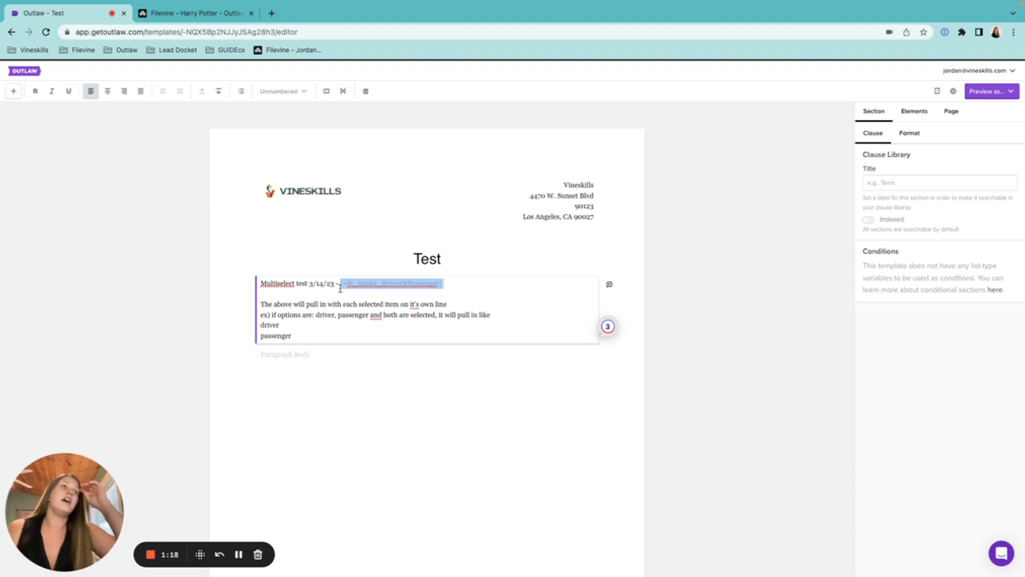
left_click(333, 345)
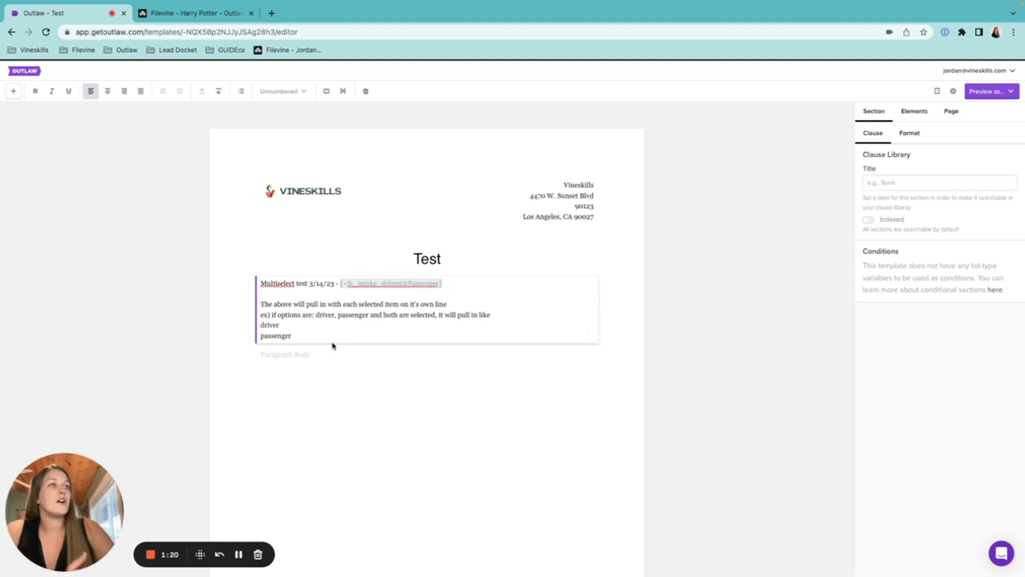
left_click_drag(446, 283, 338, 283)
left_click(315, 354)
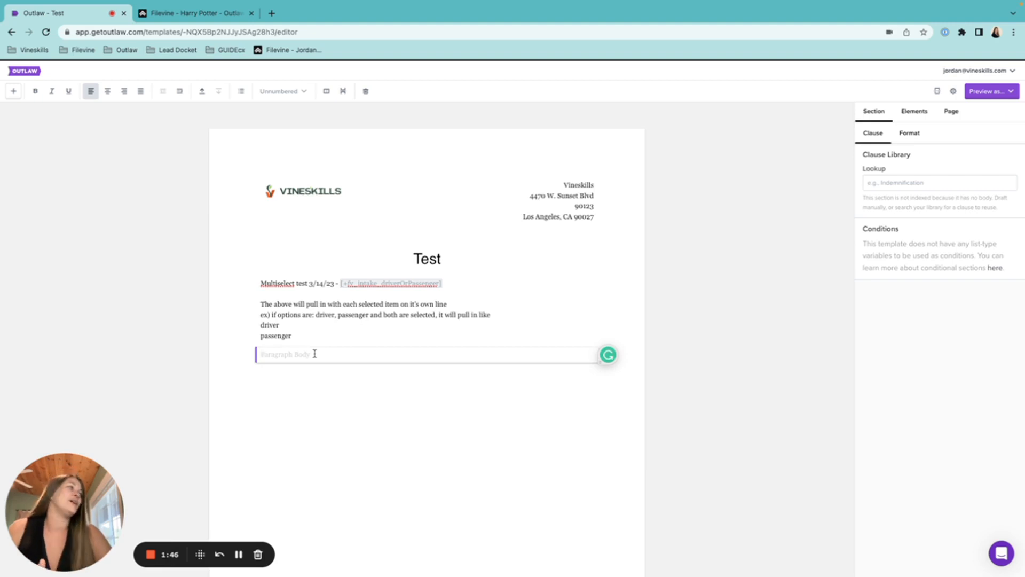
In Template settings' Connections, set up a Filevine connection and list its project types.
left_click(954, 91)
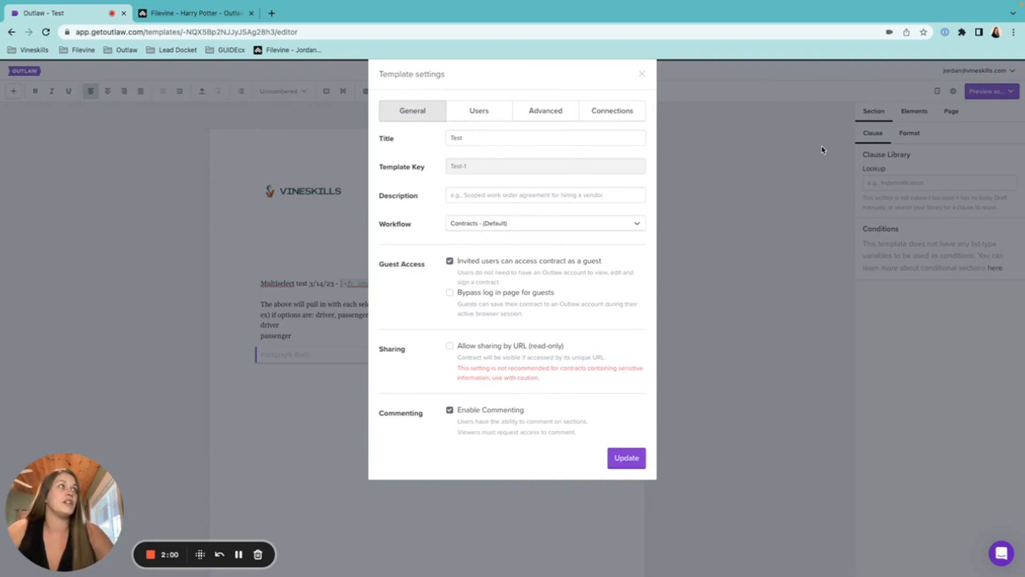
left_click(626, 118)
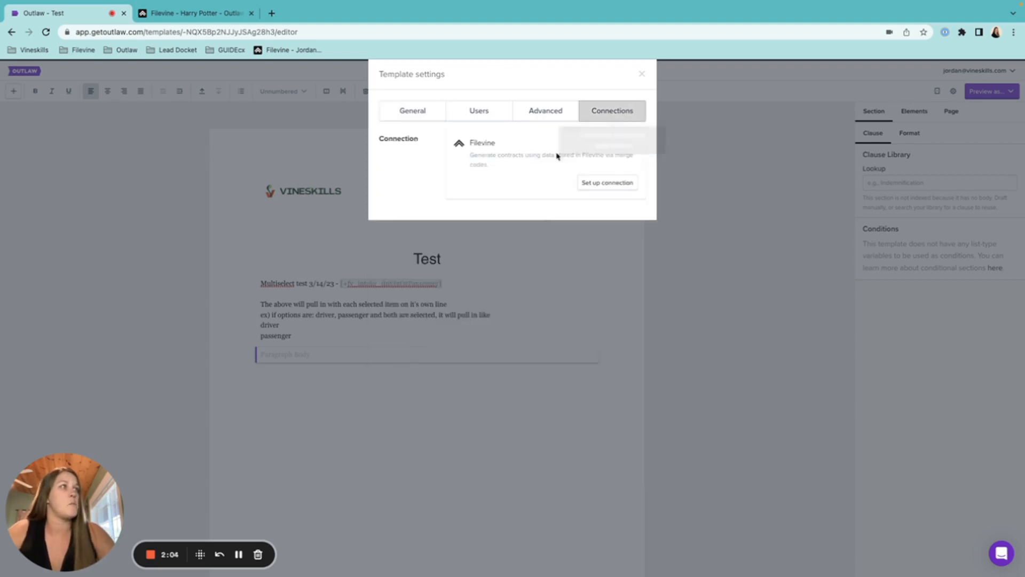
left_click(619, 185)
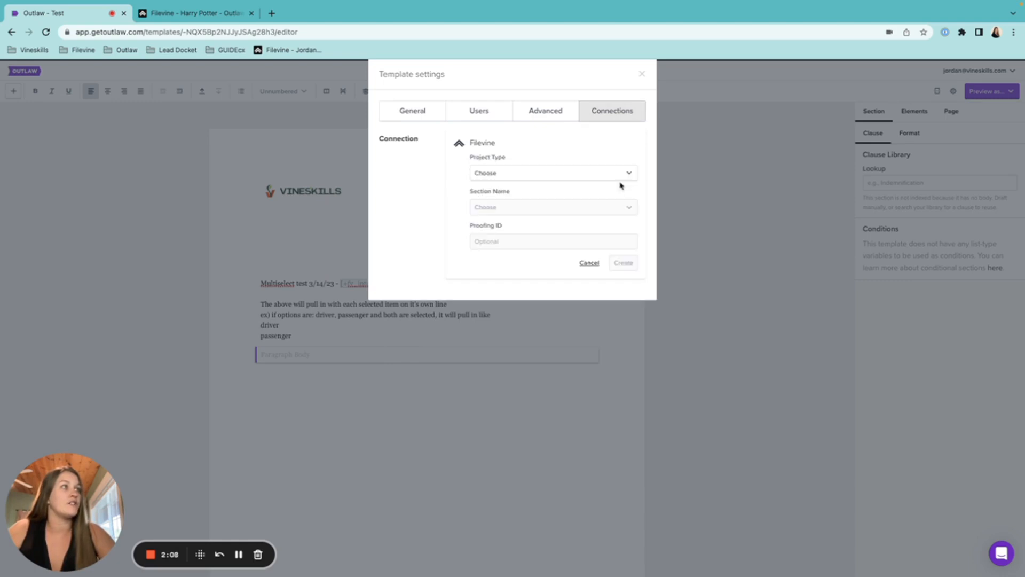
left_click(617, 174)
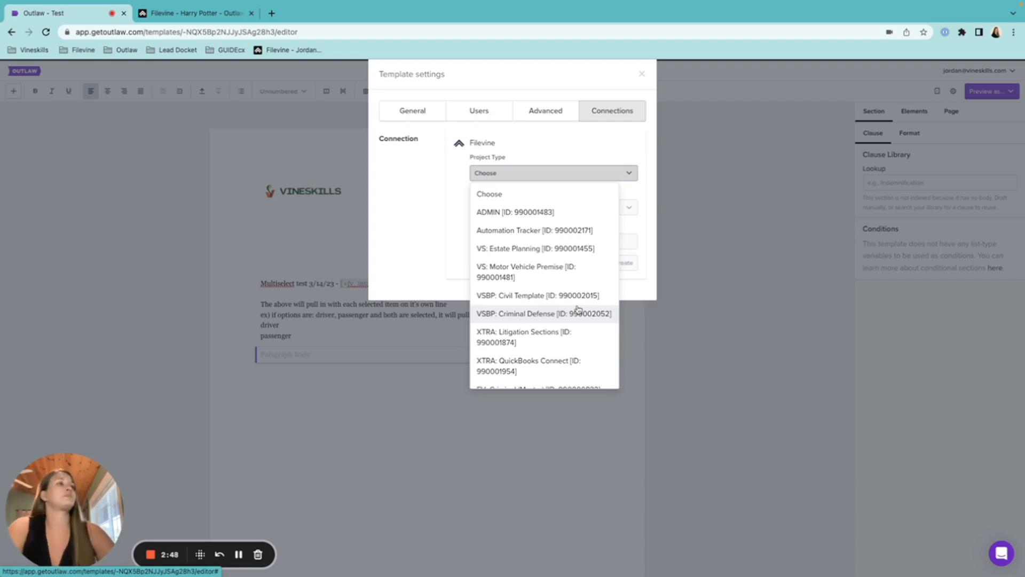
Choose project type ZZZZ: Outlaw/FVDA/Document Assembly and section Case Summary for the Filevine connection.
scroll(578, 308, "down", 10)
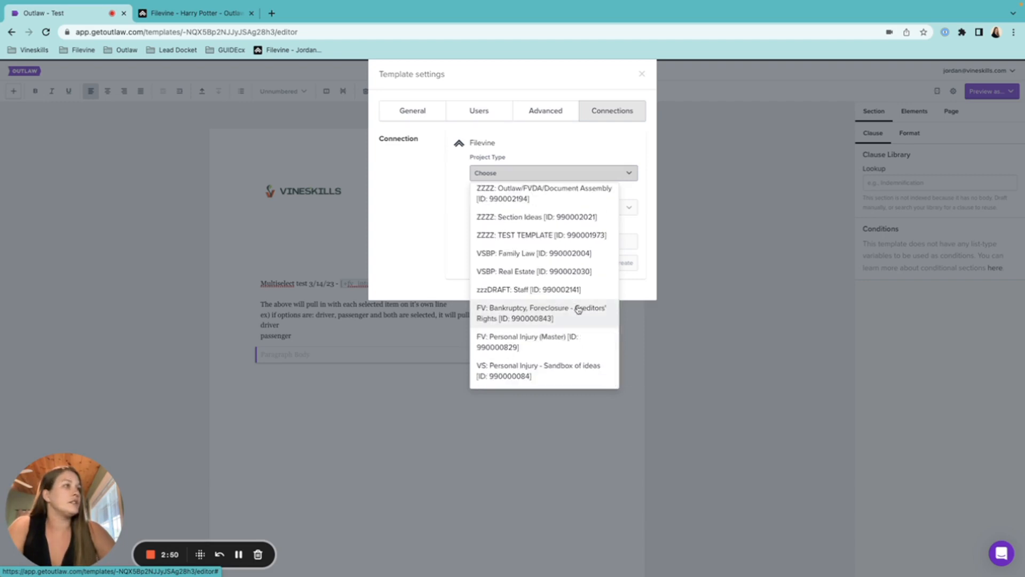
scroll(577, 309, "up", 2)
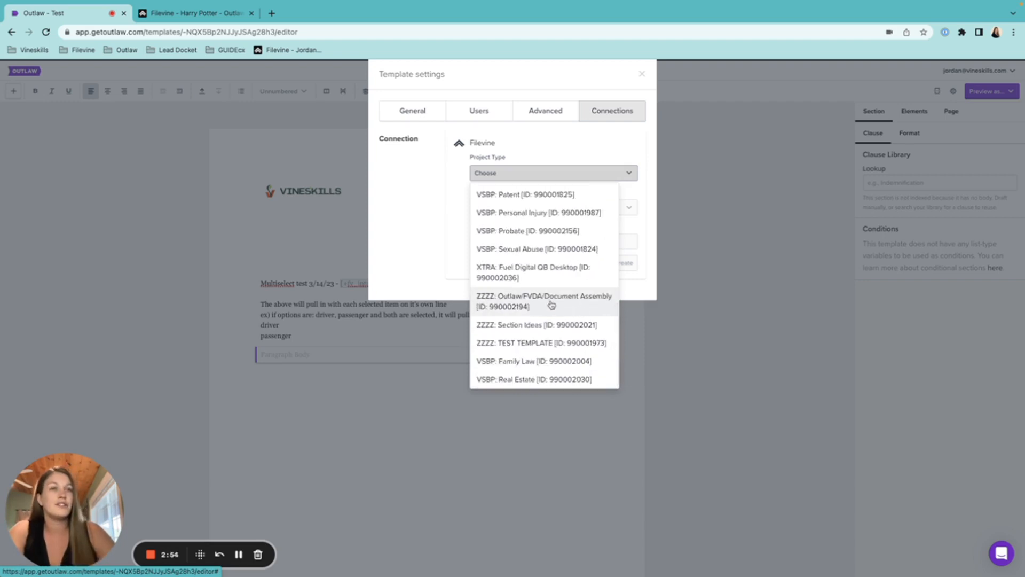
left_click(552, 303)
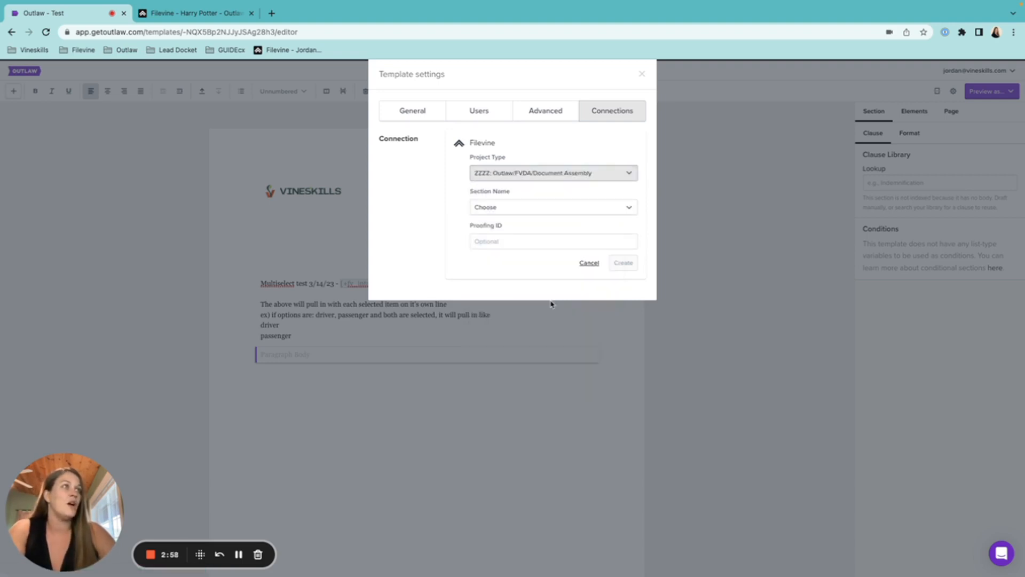
left_click(589, 212)
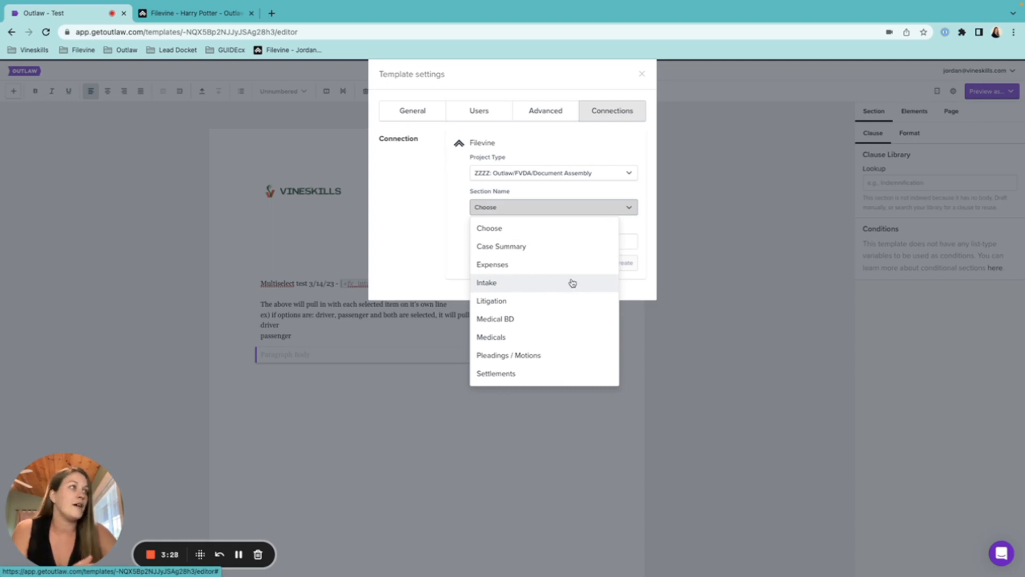
left_click(570, 246)
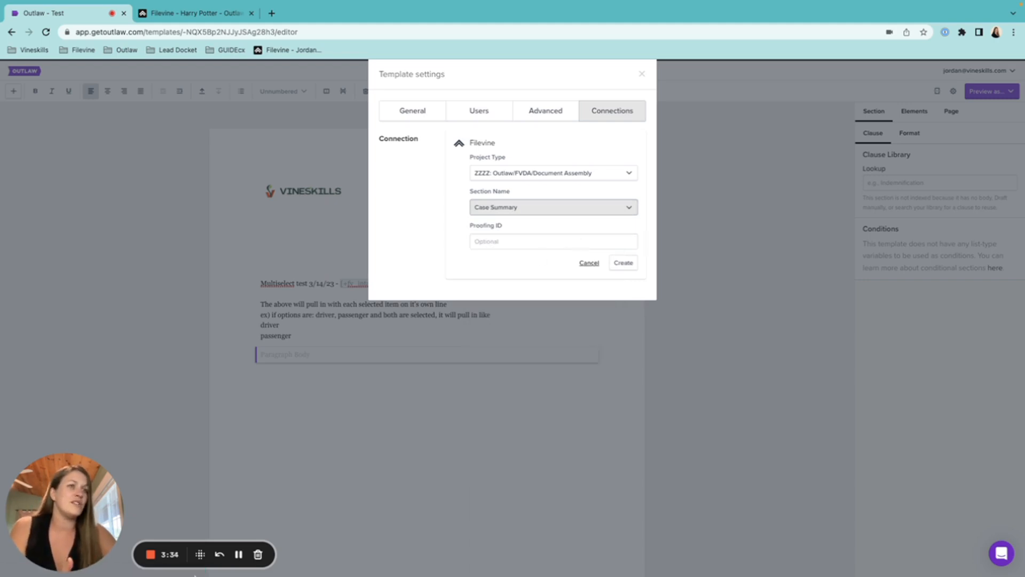
left_click(239, 556)
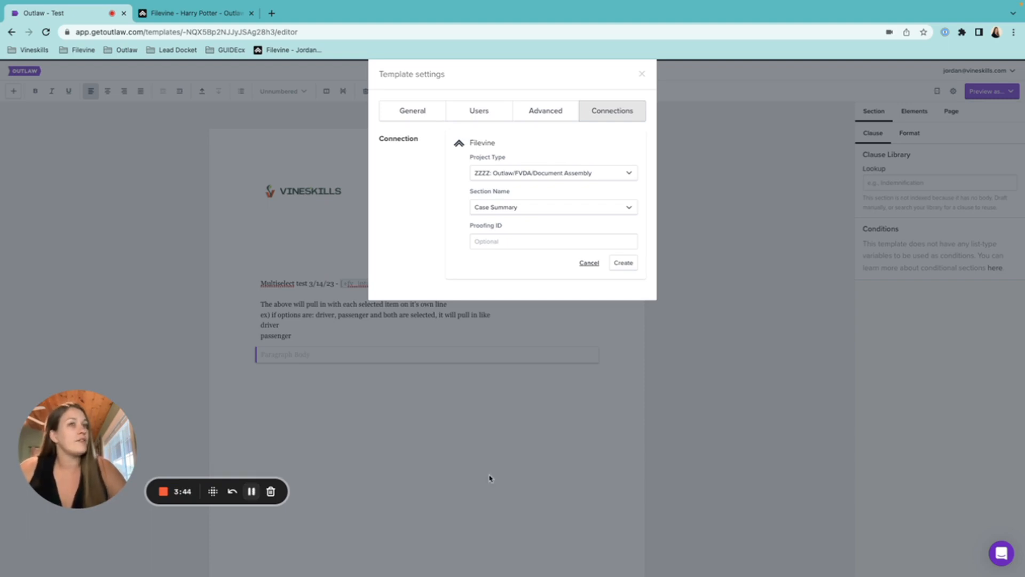
Copy the test project's ID from the Filevine tab's URL and return to the Proofing ID field.
left_click_drag(511, 231, 465, 229)
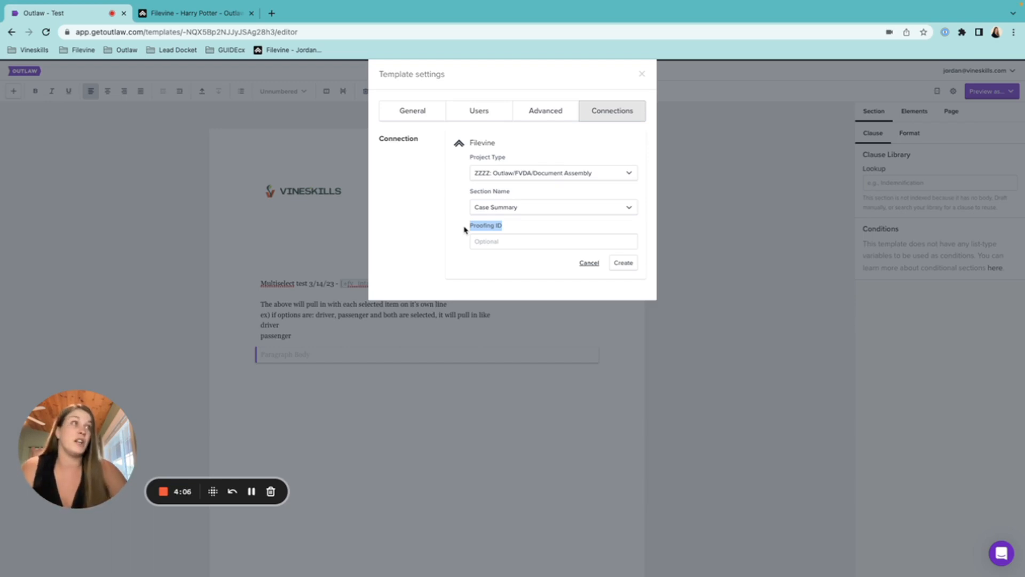
left_click(198, 13)
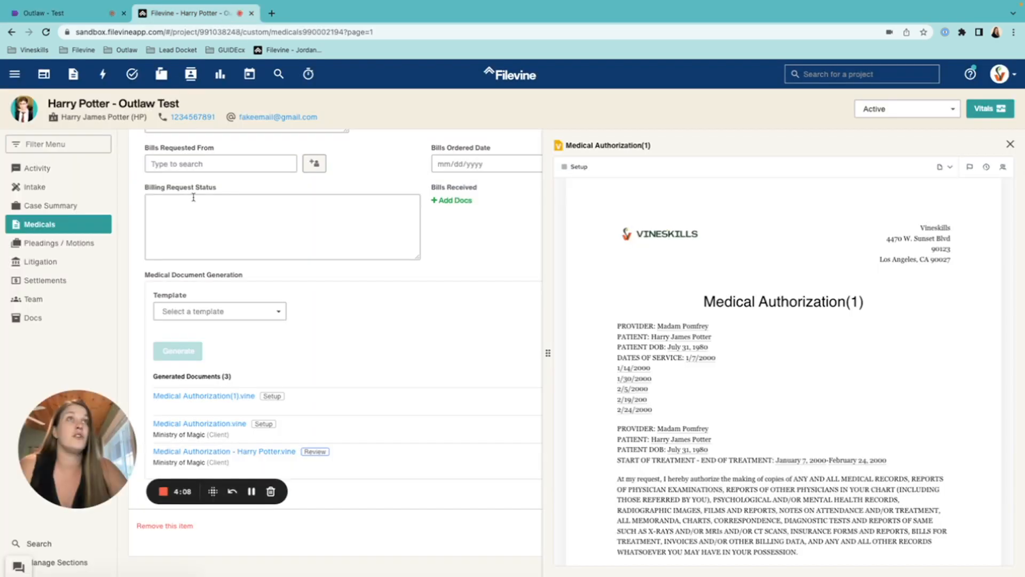
scroll(194, 198, "up", 3)
left_click_drag(241, 33, 201, 33)
key("super+c")
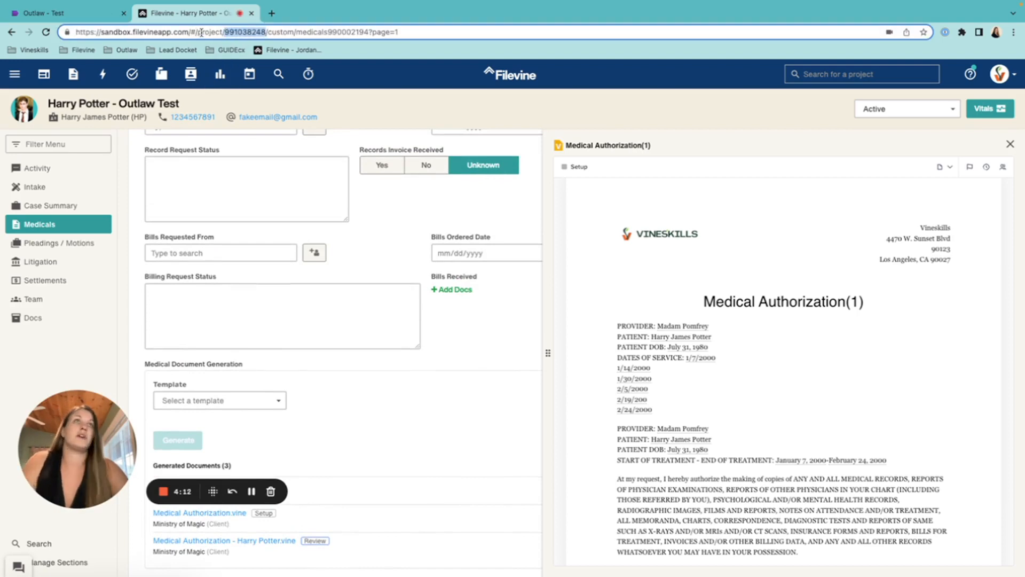
left_click(96, 14)
left_click(496, 240)
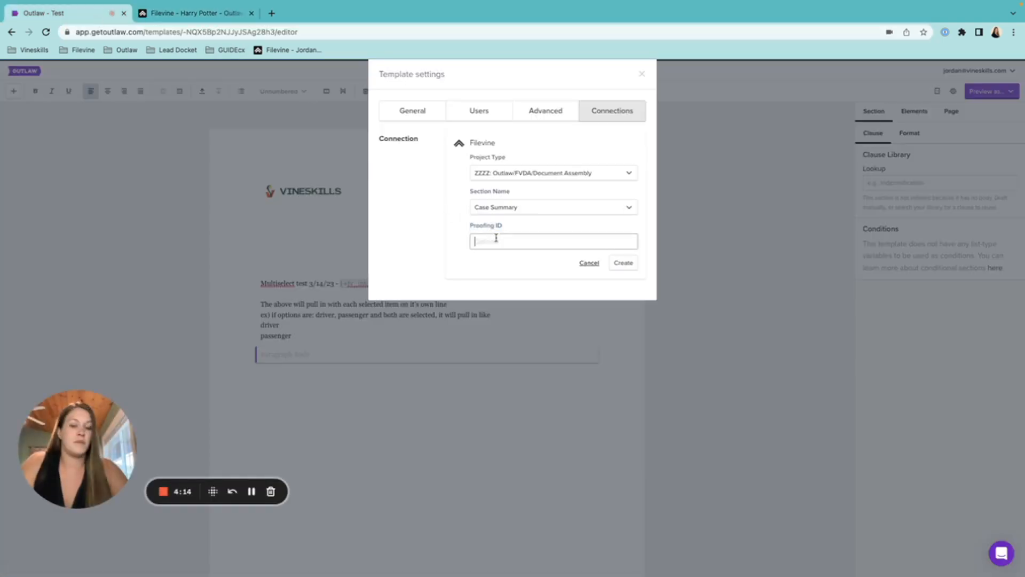
Paste then clear the Proofing ID, create the Case Summary connection, and close Template settings.
key("super+v")
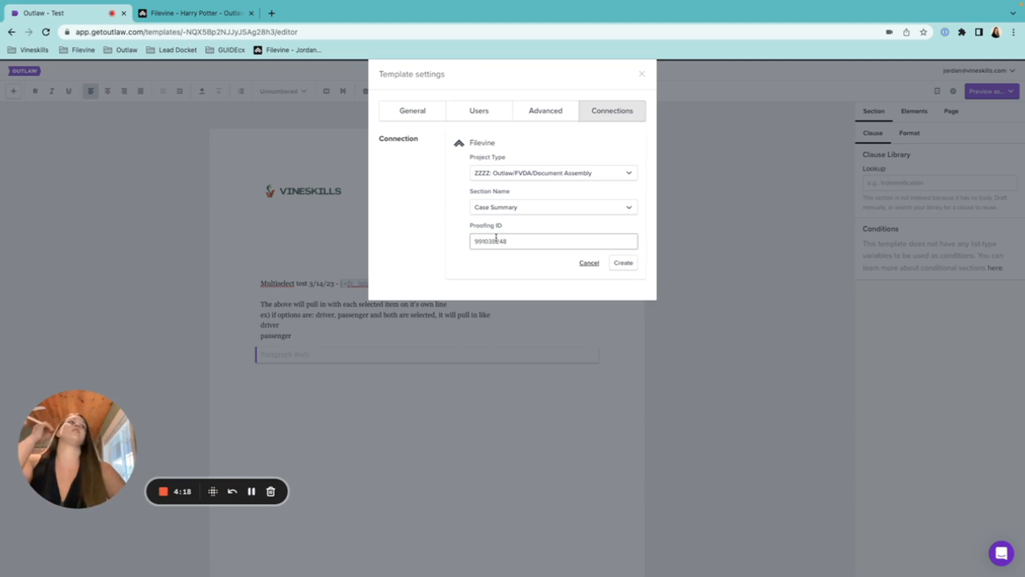
left_click_drag(515, 241, 460, 245)
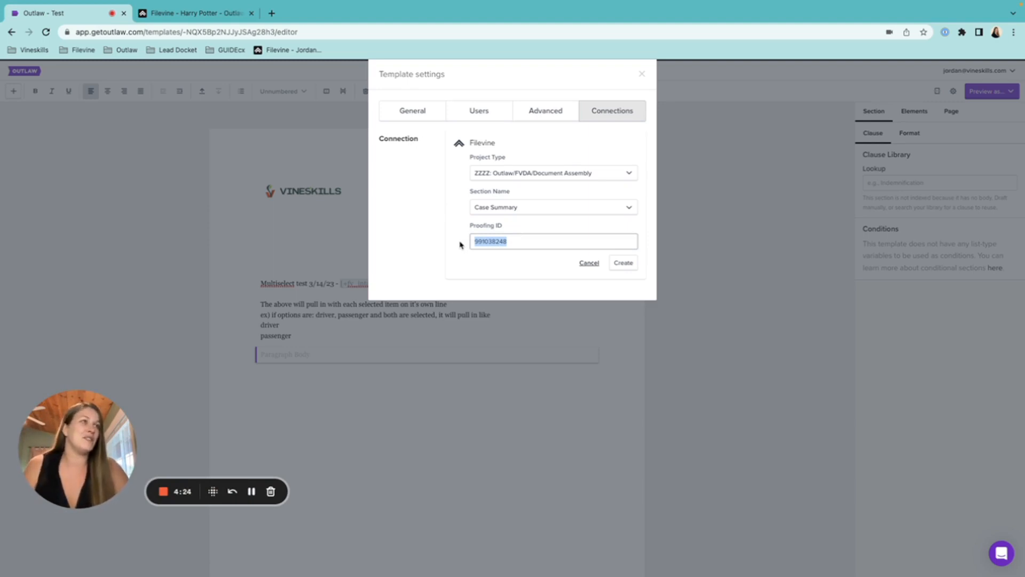
key("BackSpace")
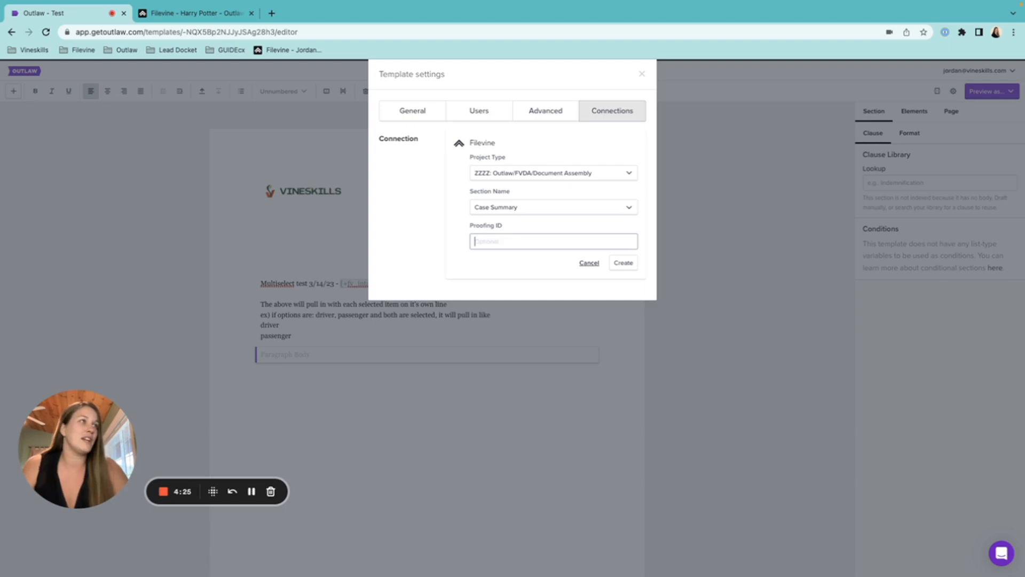
left_click(628, 264)
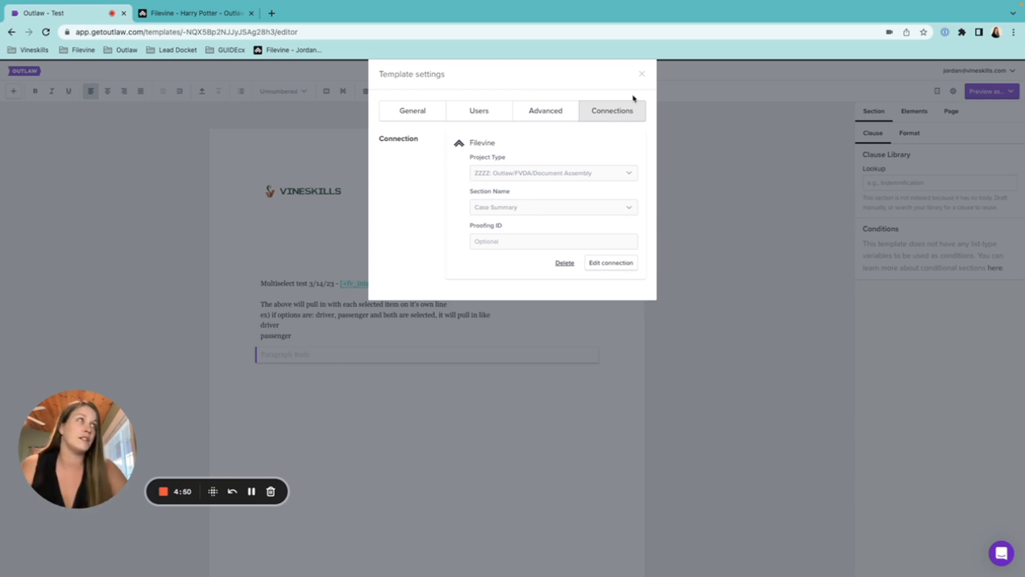
left_click(642, 75)
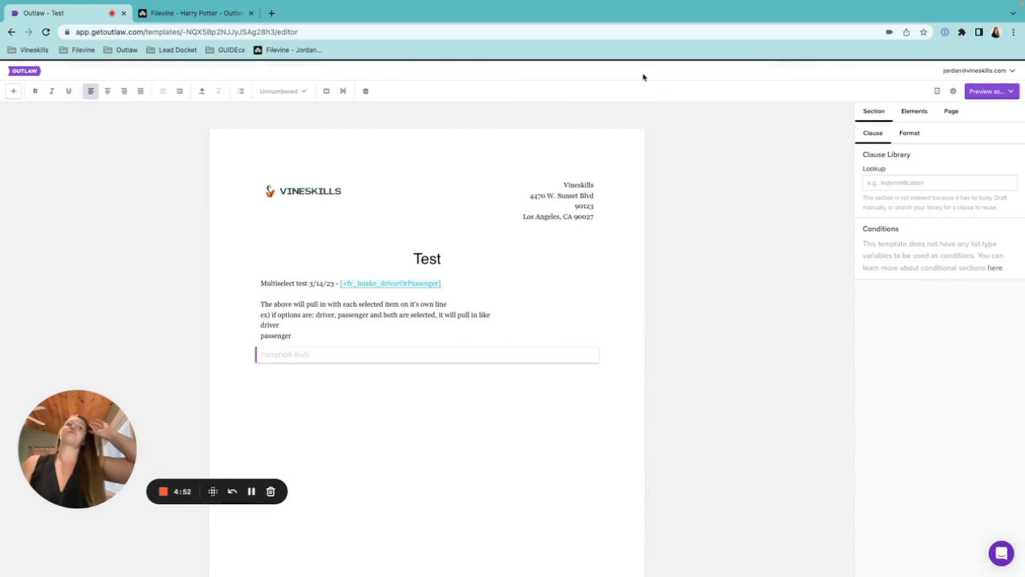
Add a new paragraph below the first section with scratch text trimmed to 'al ['.
left_click(309, 338)
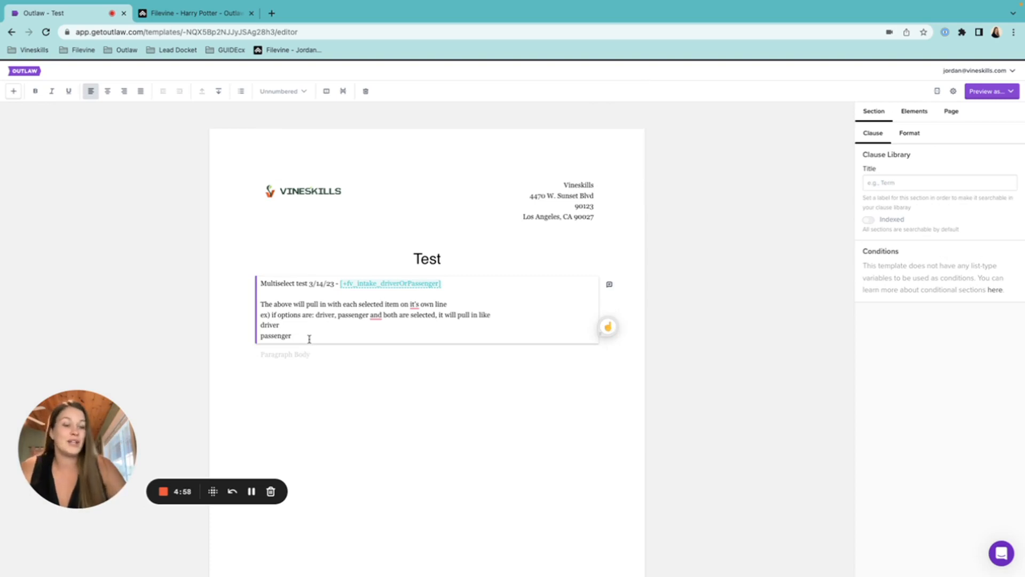
key("Return")
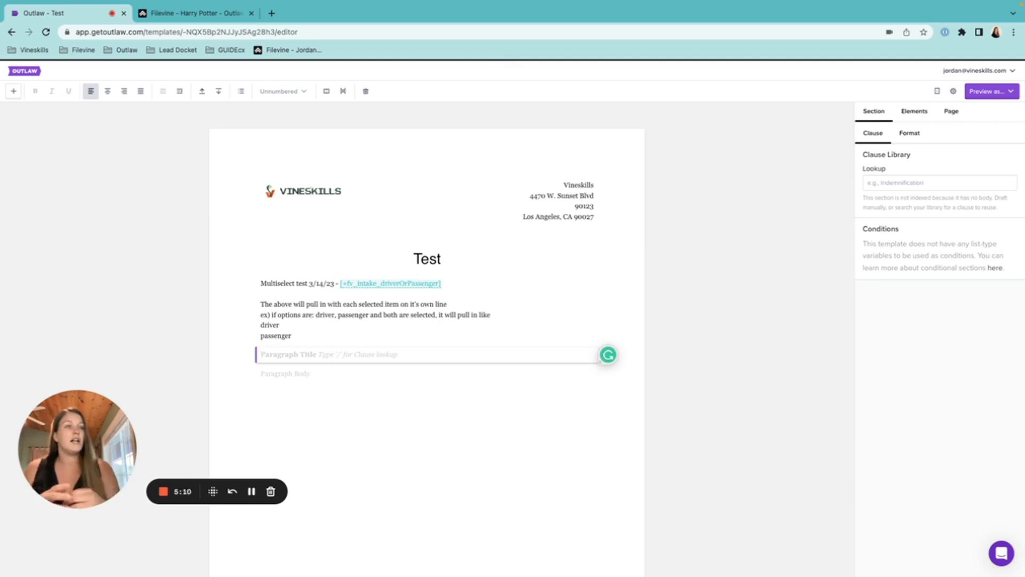
type("alkdsfj")
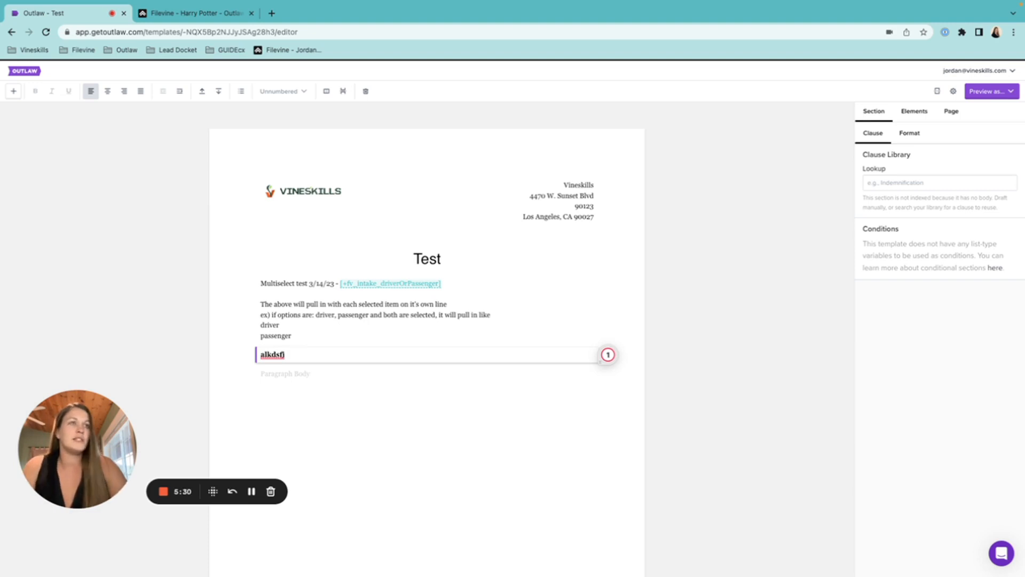
key("BackSpace")
key("BackSpace")
key("BackSpace")
key("BackSpace")
key("BackSpace")
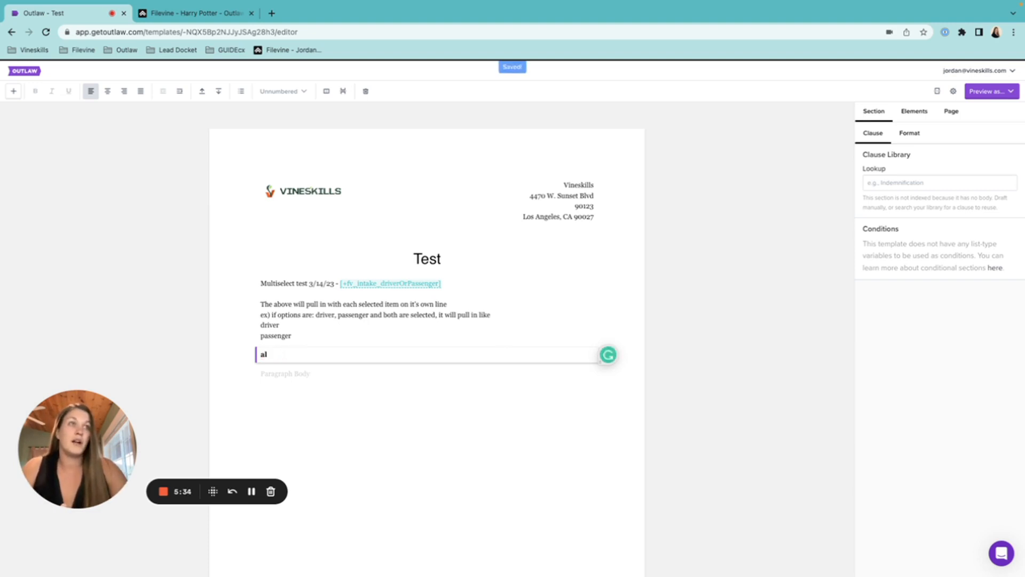
type("[")
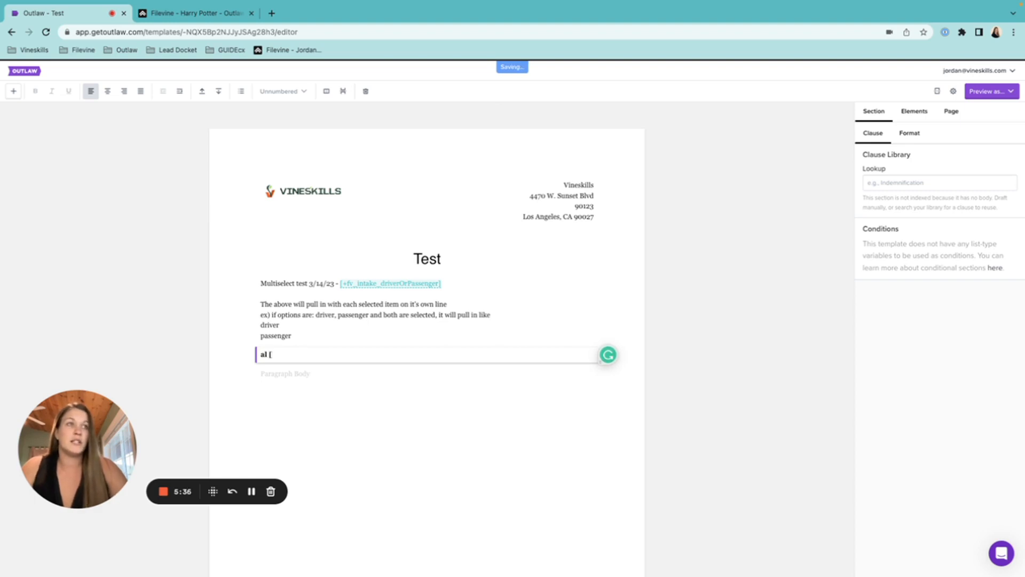
key("BackSpace")
key("BackSpace")
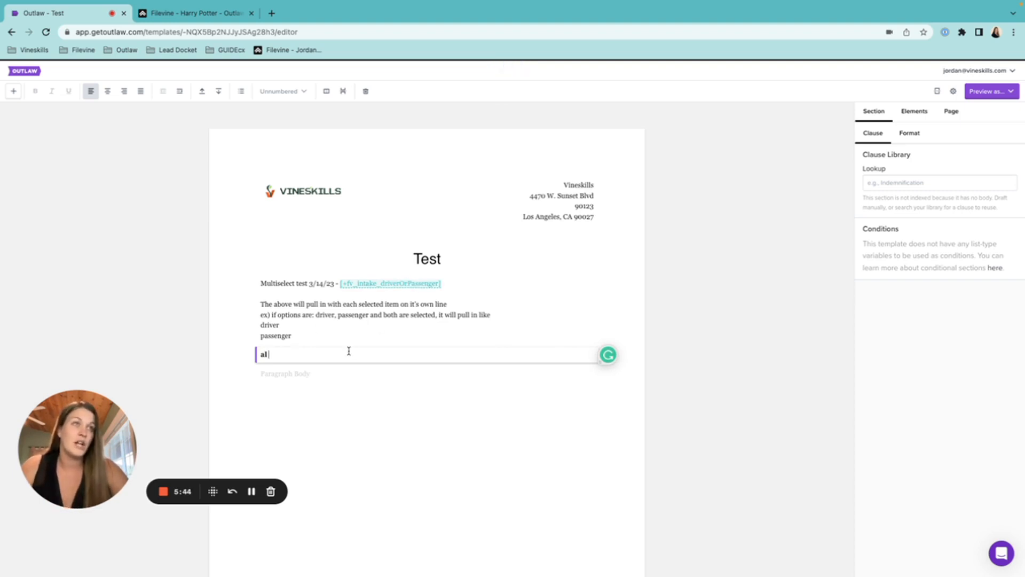
type("[")
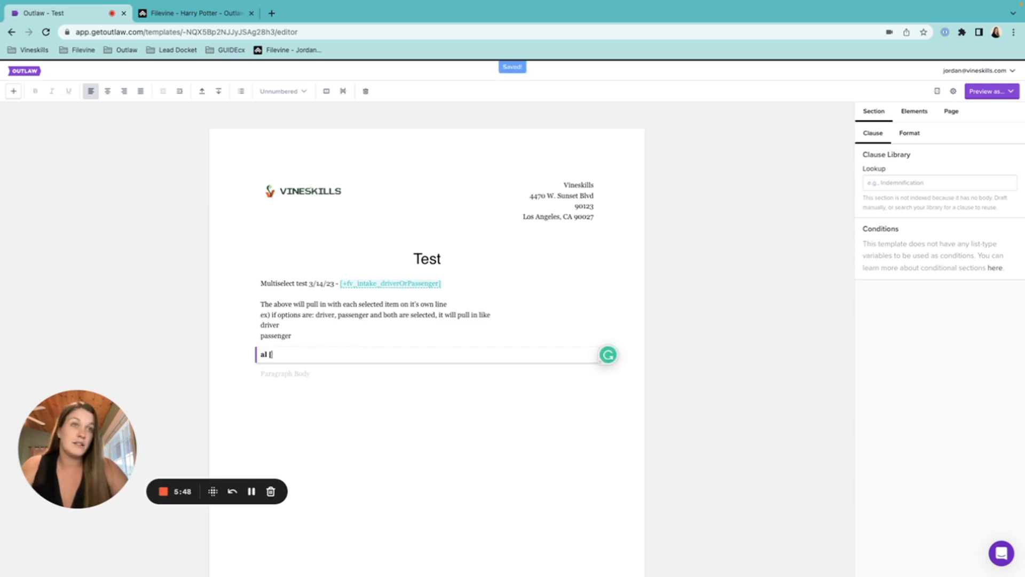
Add a line below the scratch title reading TEST and make it bold.
left_click(315, 375)
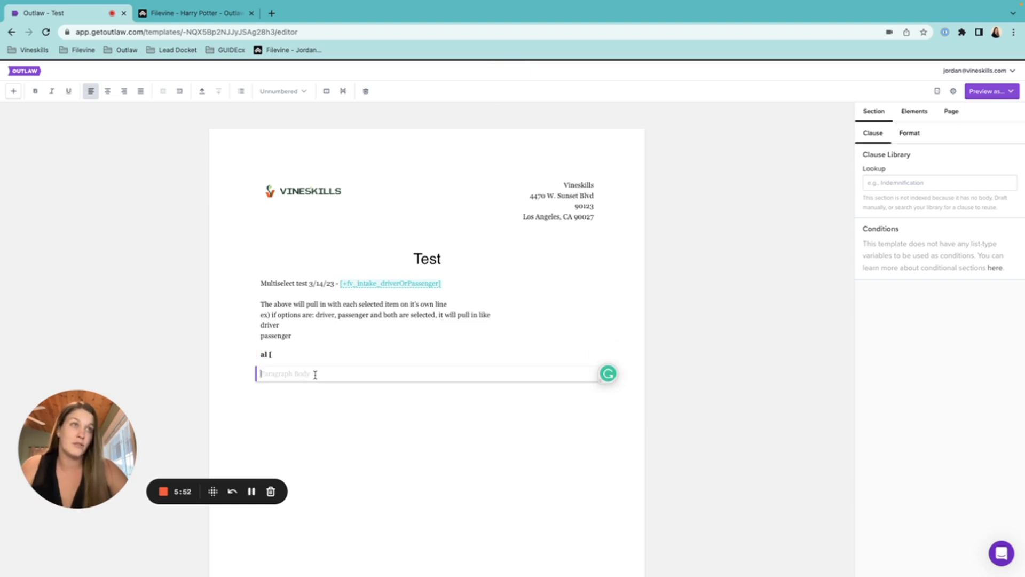
type("[")
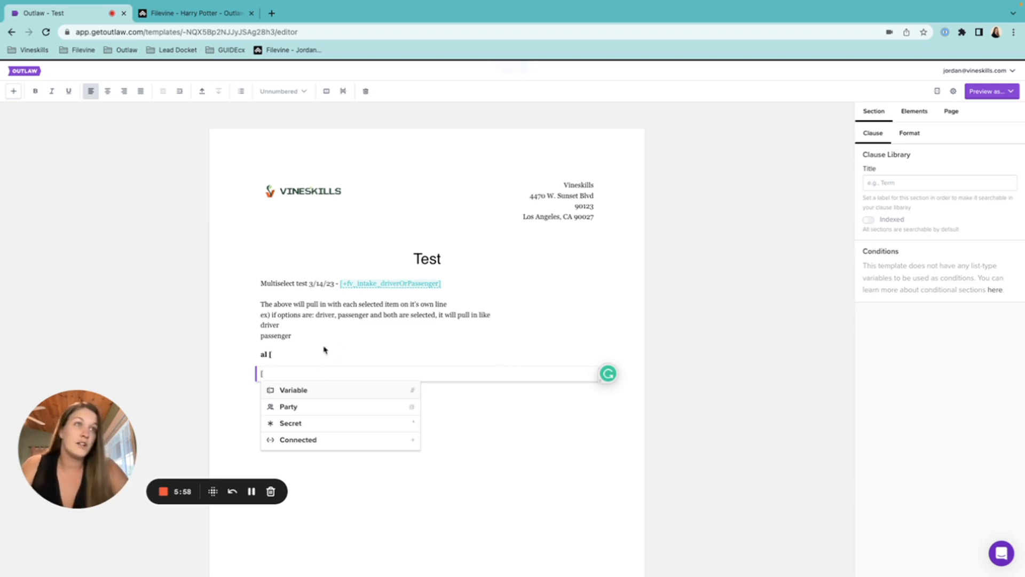
left_click(300, 352)
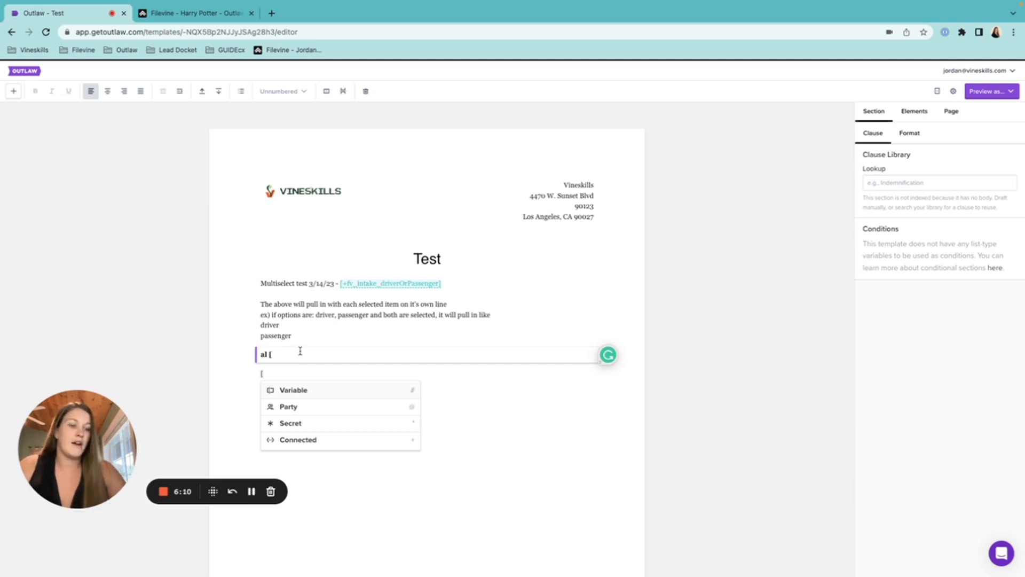
key("Return")
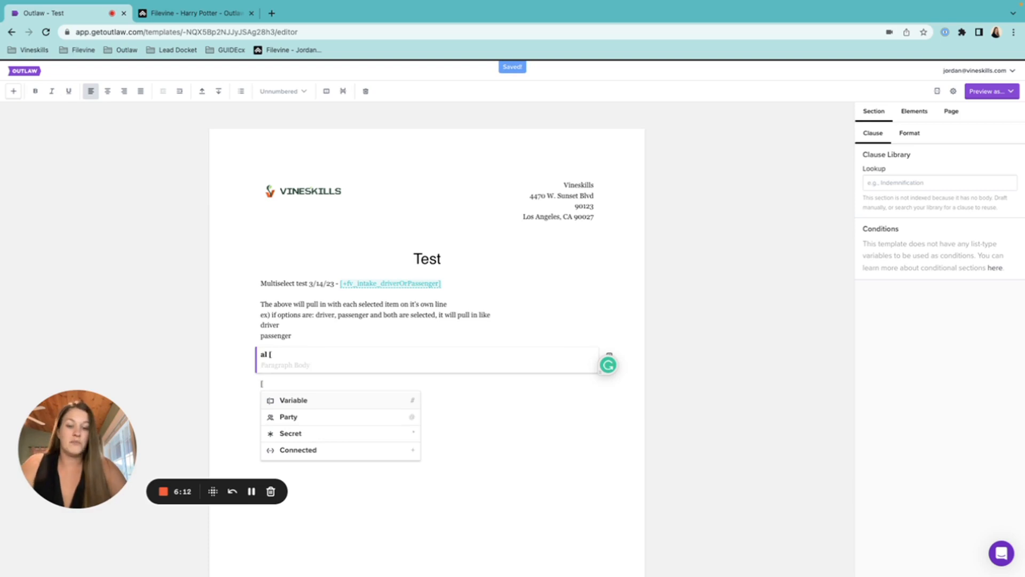
type("A")
key("BackSpace")
type("TEST")
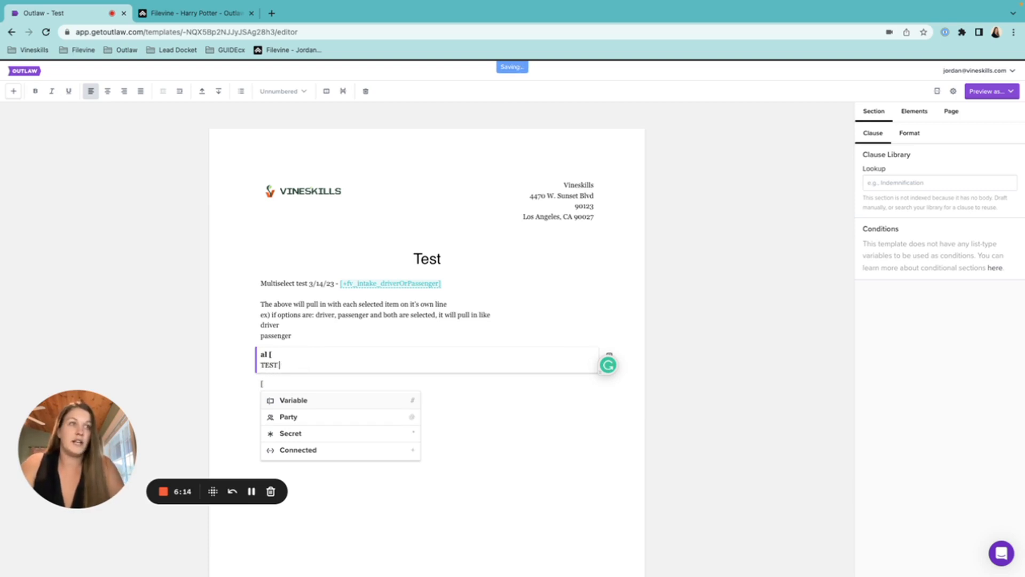
type(" [")
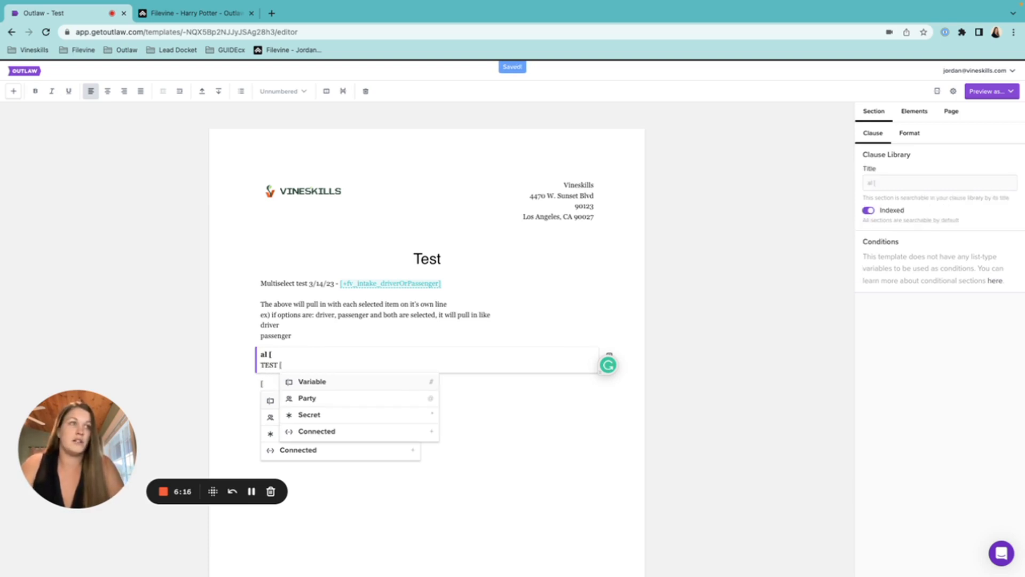
key("BackSpace")
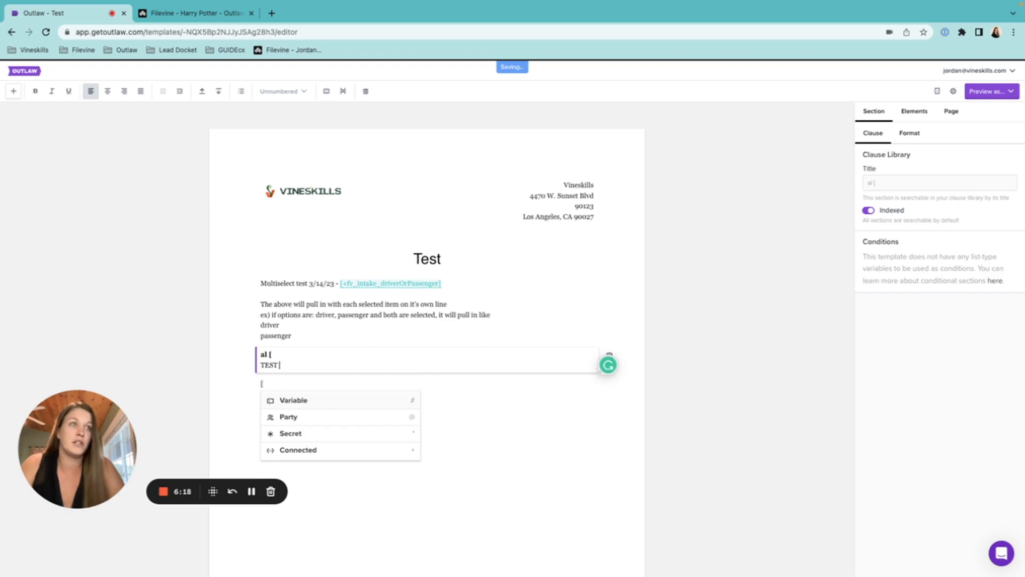
left_click_drag(285, 366, 257, 369)
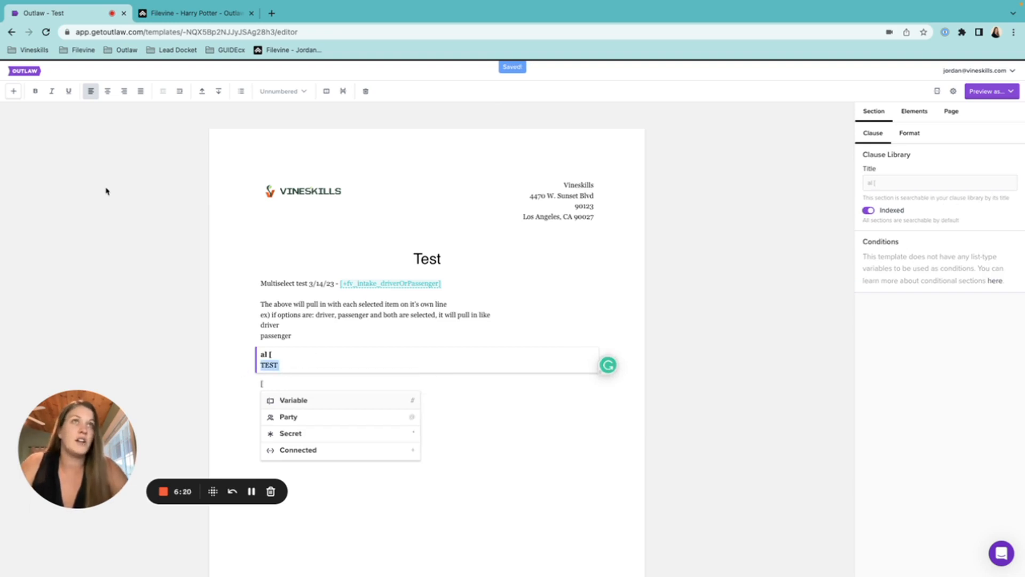
left_click(35, 90)
Remove the 'al [' title and stray bracket section, leaving 'TEST [' to offer insert options.
left_click(286, 352)
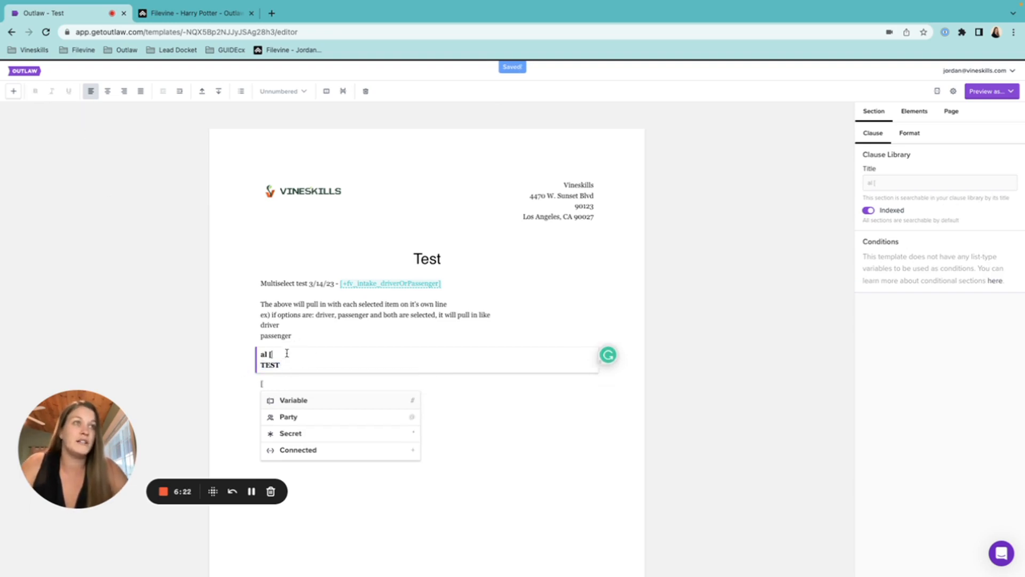
key("BackSpace")
key("BackSpace")
key("BackSpace")
key("BackSpace")
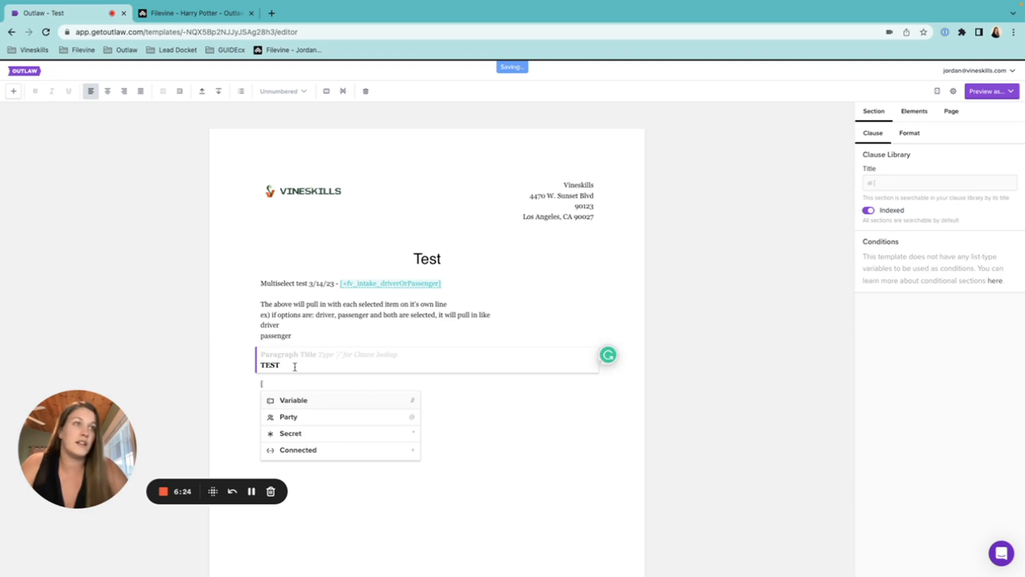
left_click(294, 366)
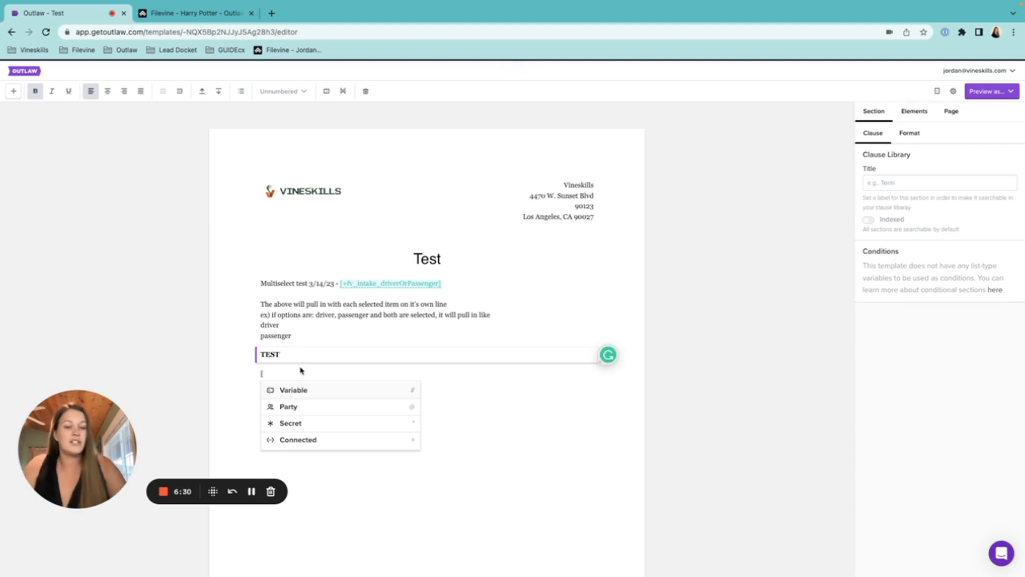
type("[")
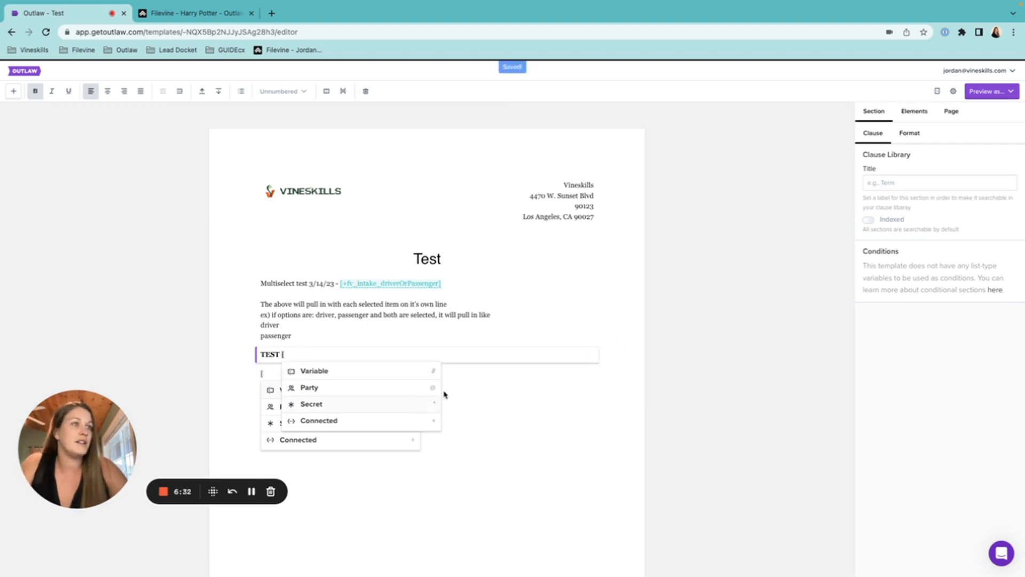
left_click(468, 374)
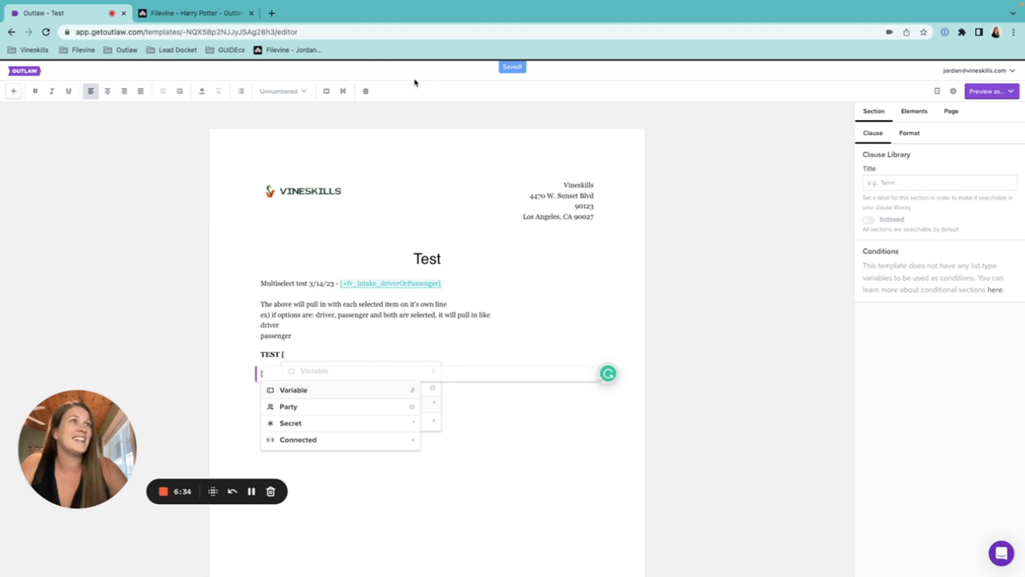
left_click(370, 100)
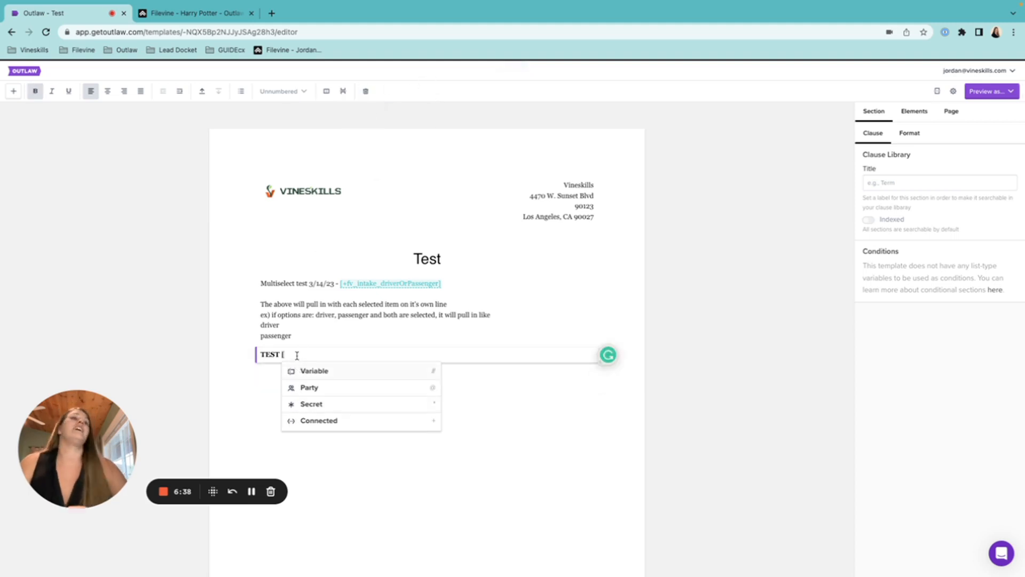
key("BackSpace")
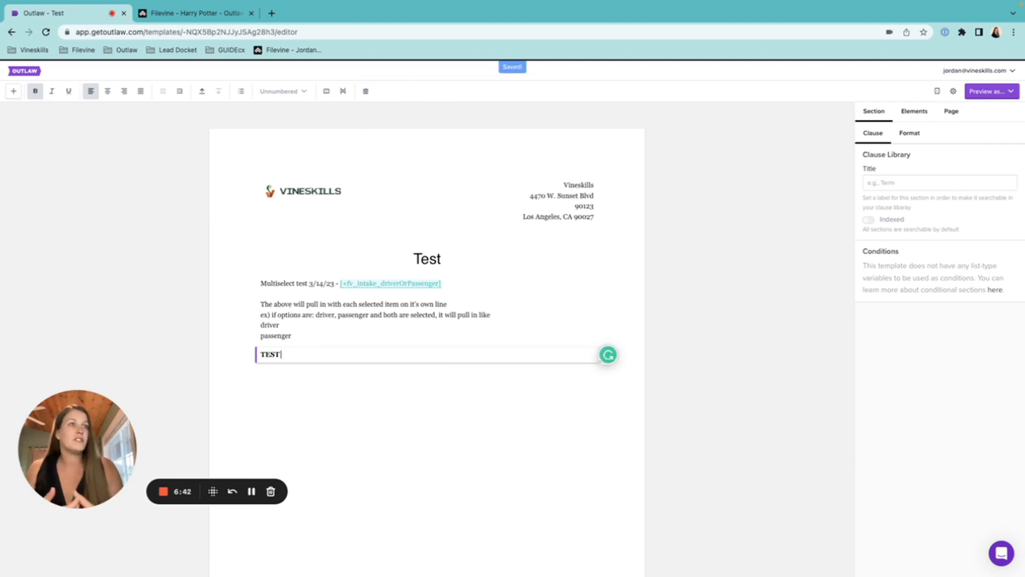
type("[")
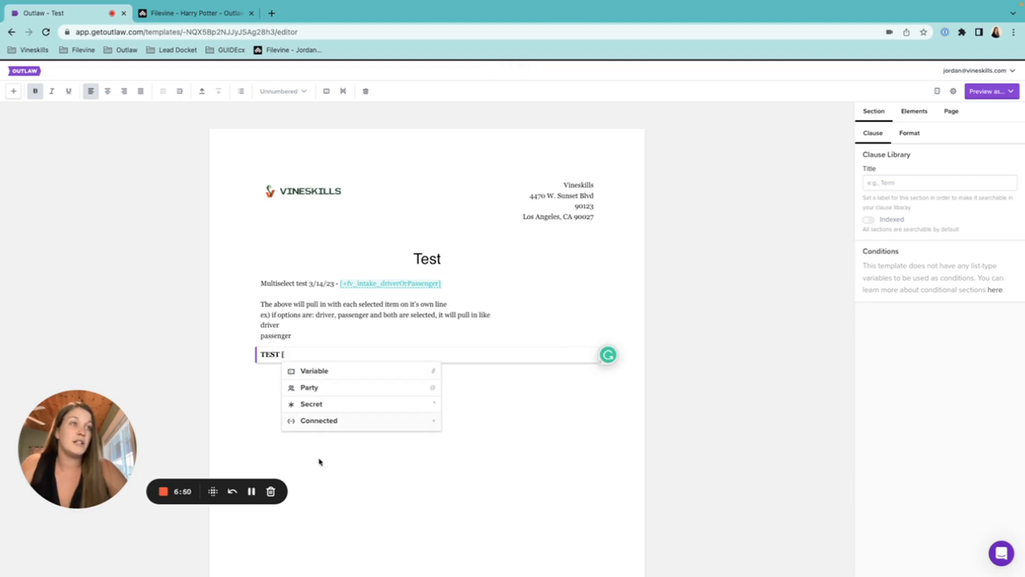
Filter the Connected elements by '+fv_' and 'accide', then insert +fv_intake_accidenttype after TEST.
left_click(328, 422)
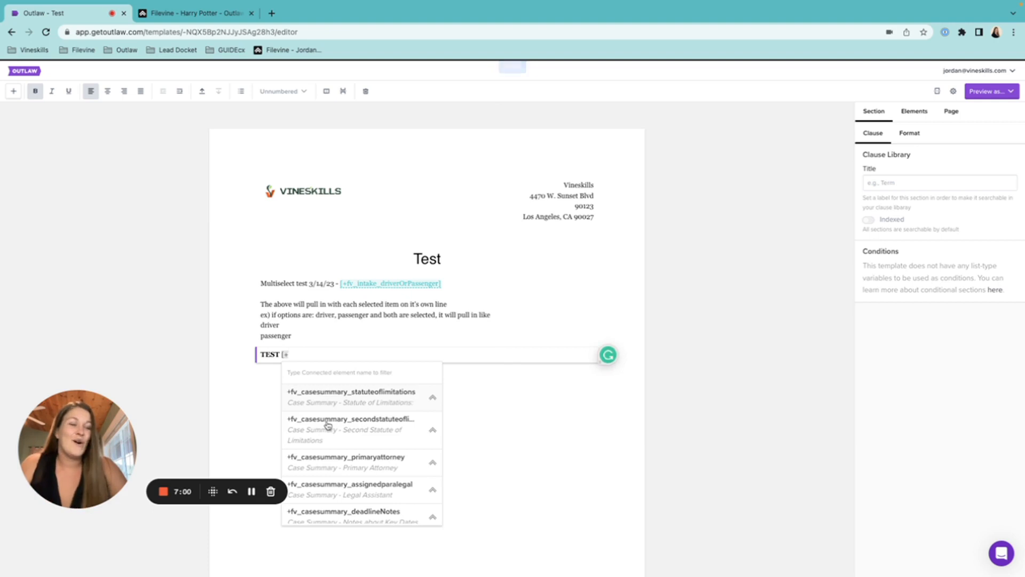
key("BackSpace")
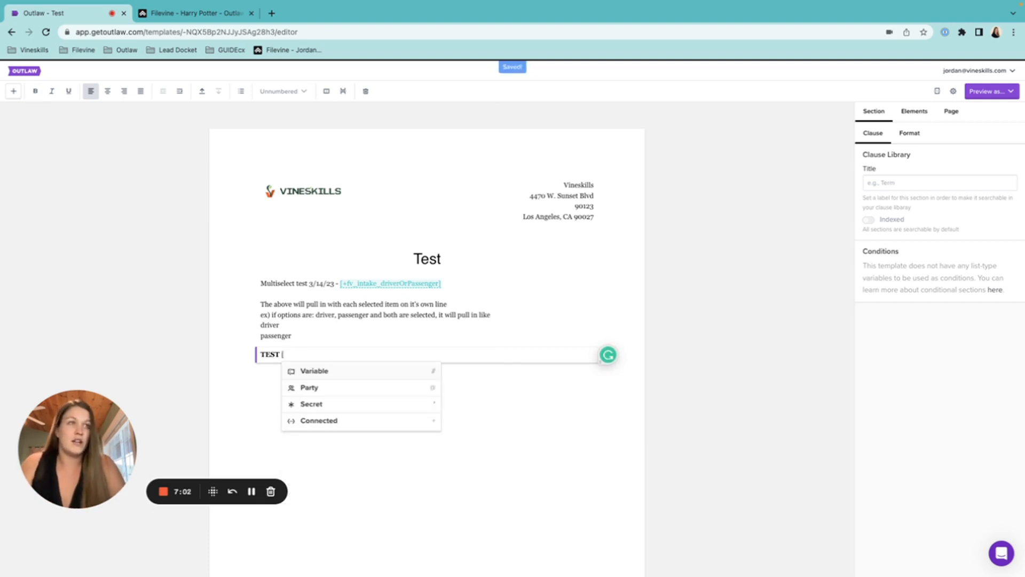
type("+fv")
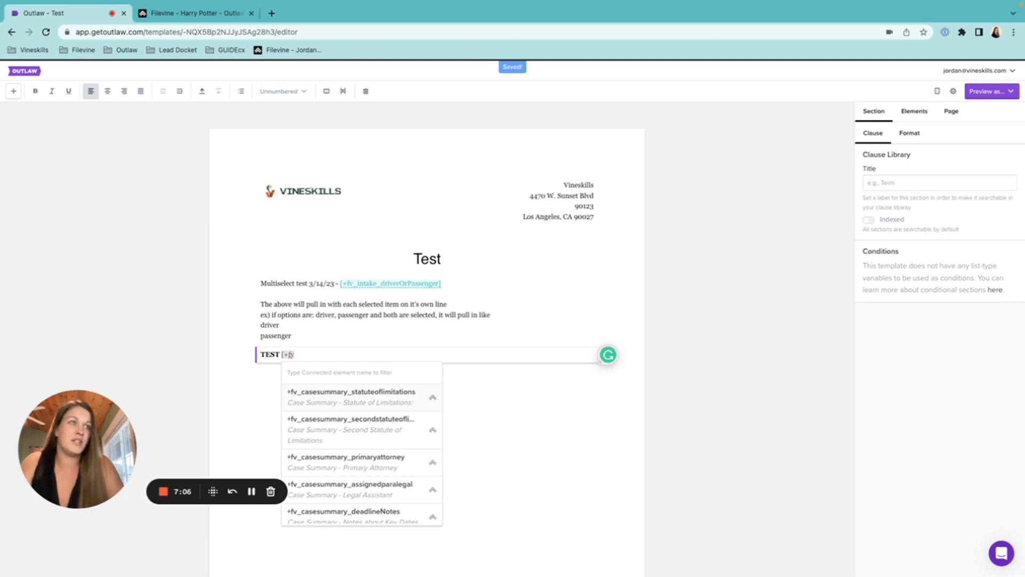
type("_")
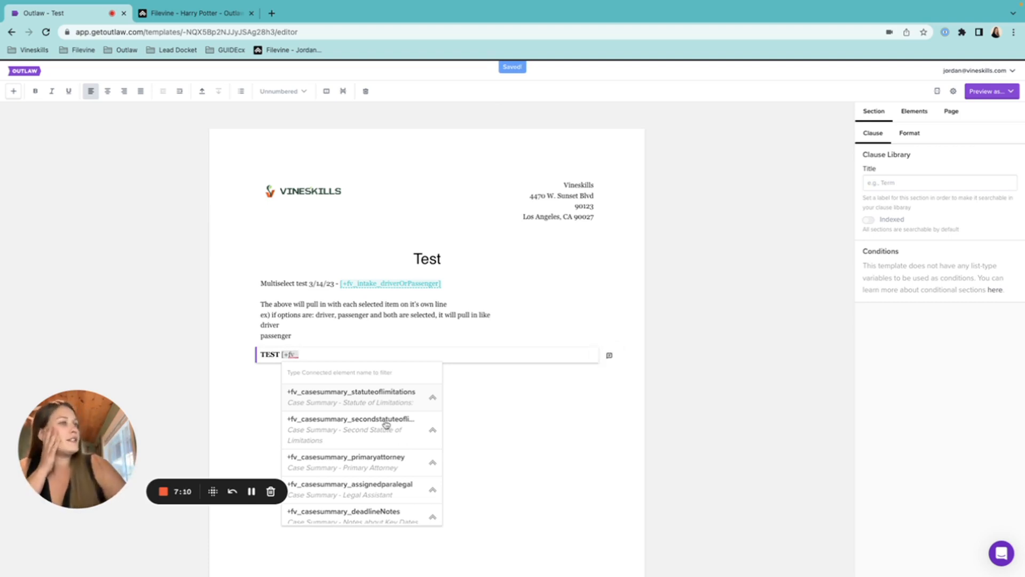
scroll(385, 423, "down", 1)
scroll(386, 424, "down", 10)
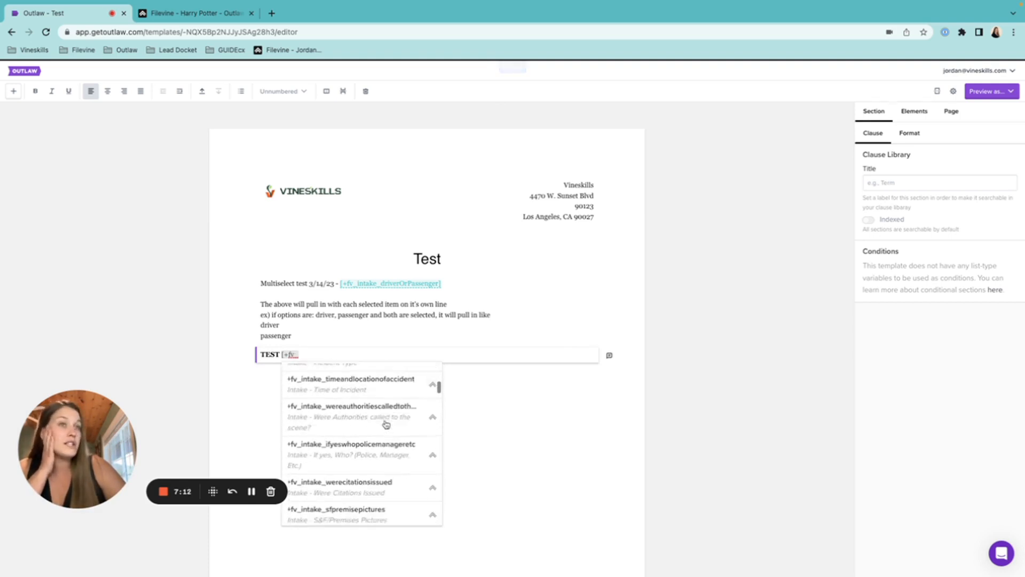
scroll(386, 423, "down", 5)
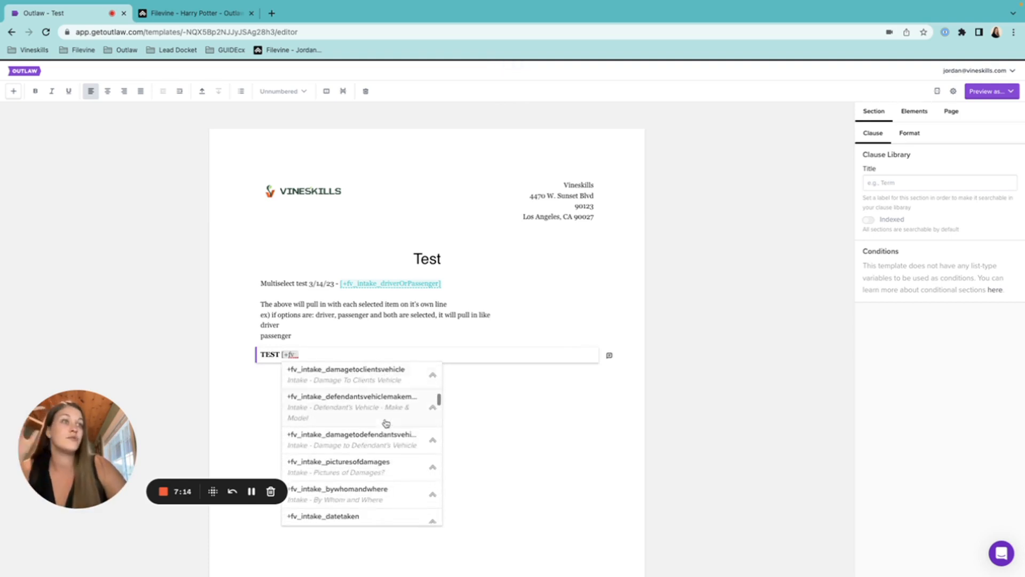
scroll(386, 424, "down", 6)
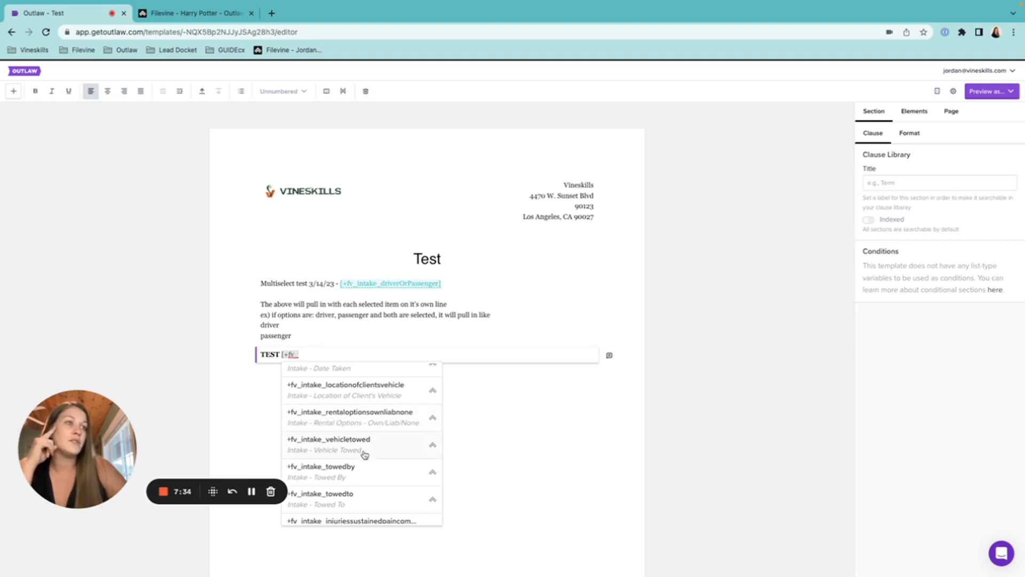
scroll(365, 454, "down", 5)
scroll(365, 455, "down", 5)
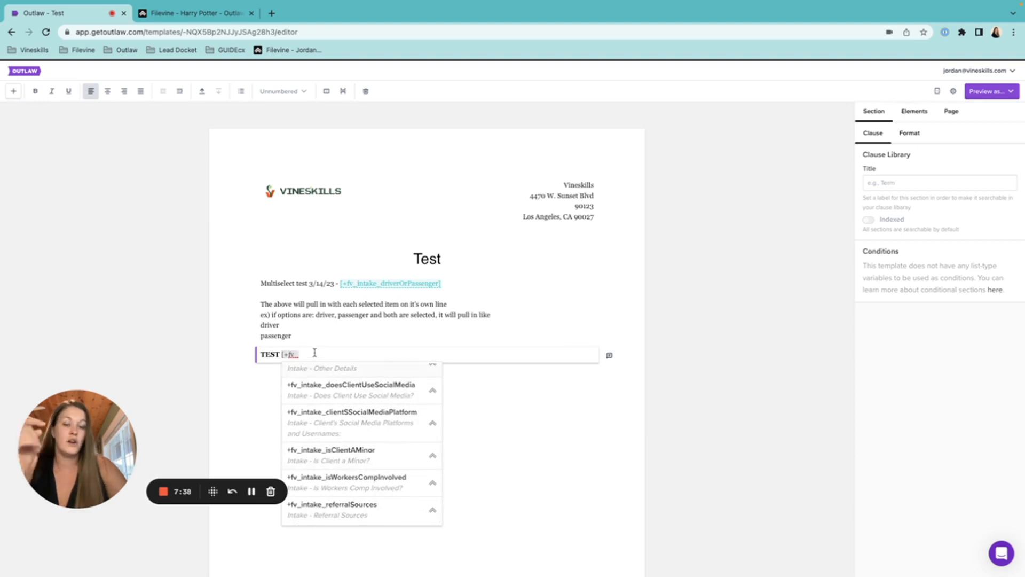
type("case")
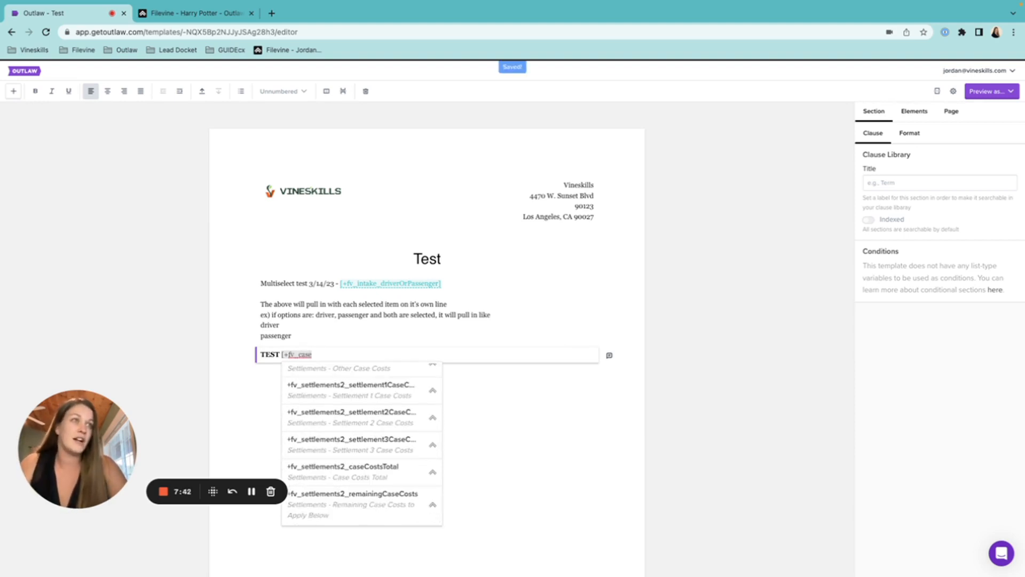
scroll(344, 395, "up", 10)
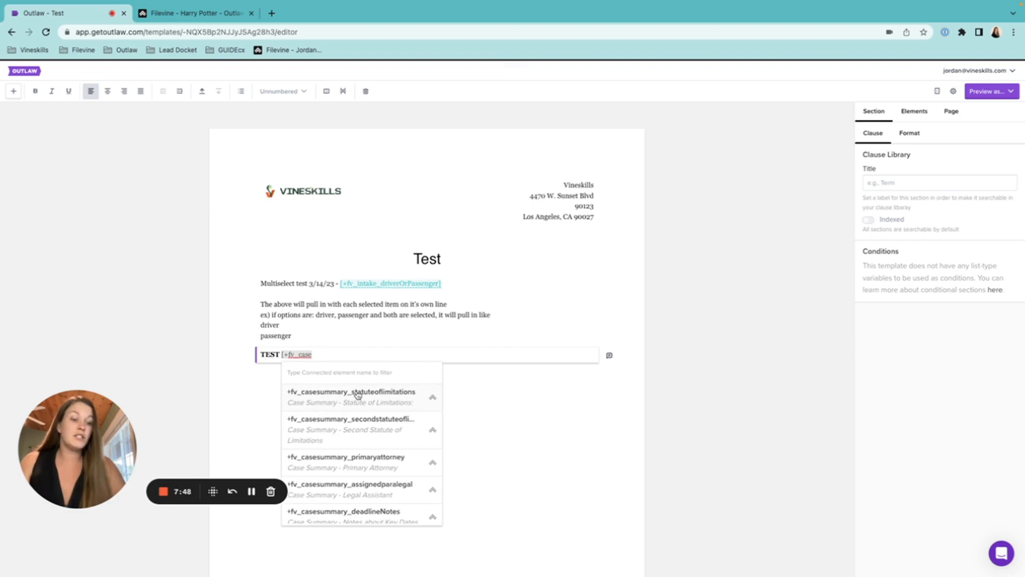
key("BackSpace")
key("BackSpace")
key("BackSpace")
key("BackSpace")
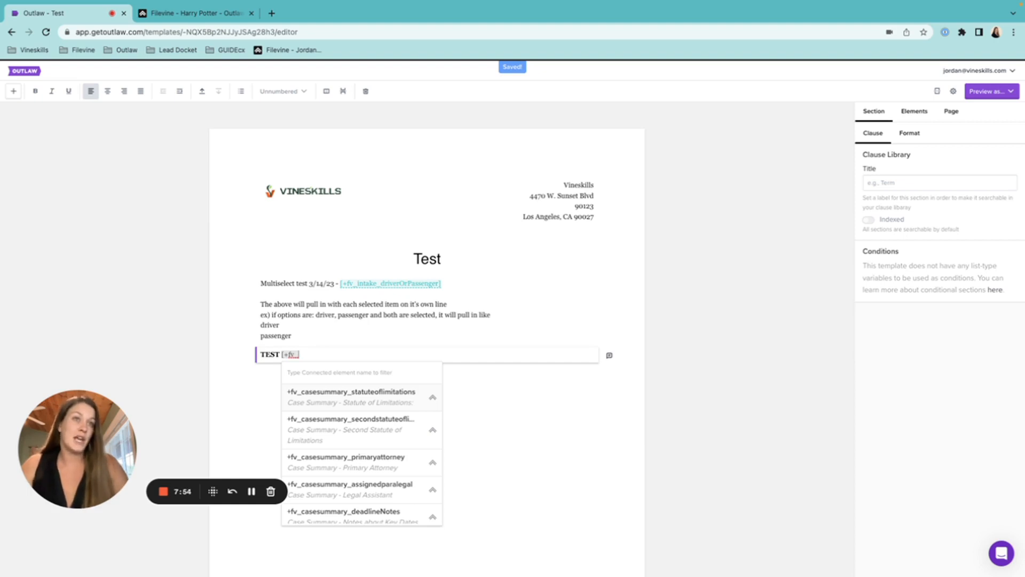
type("accide")
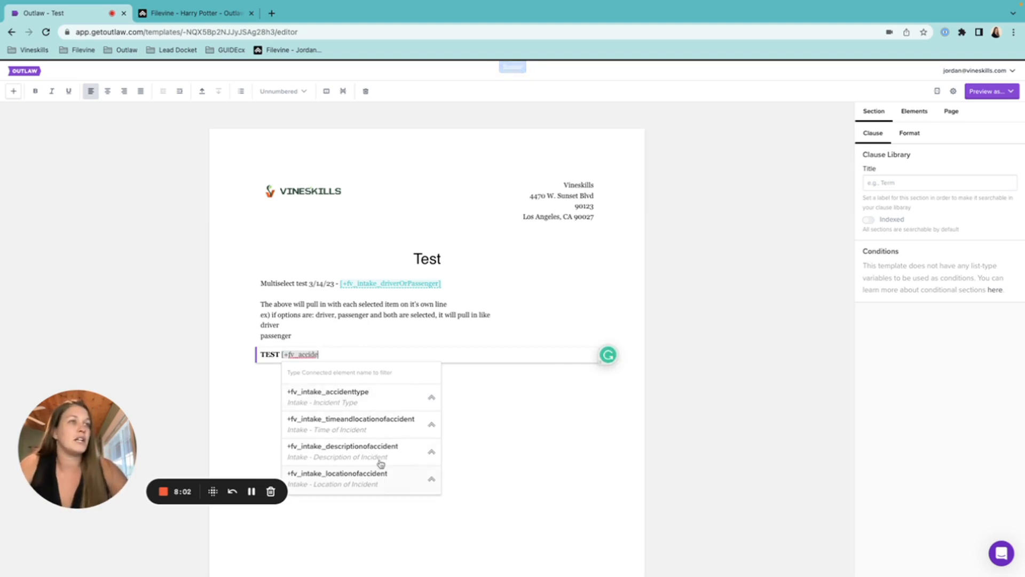
left_click(392, 398)
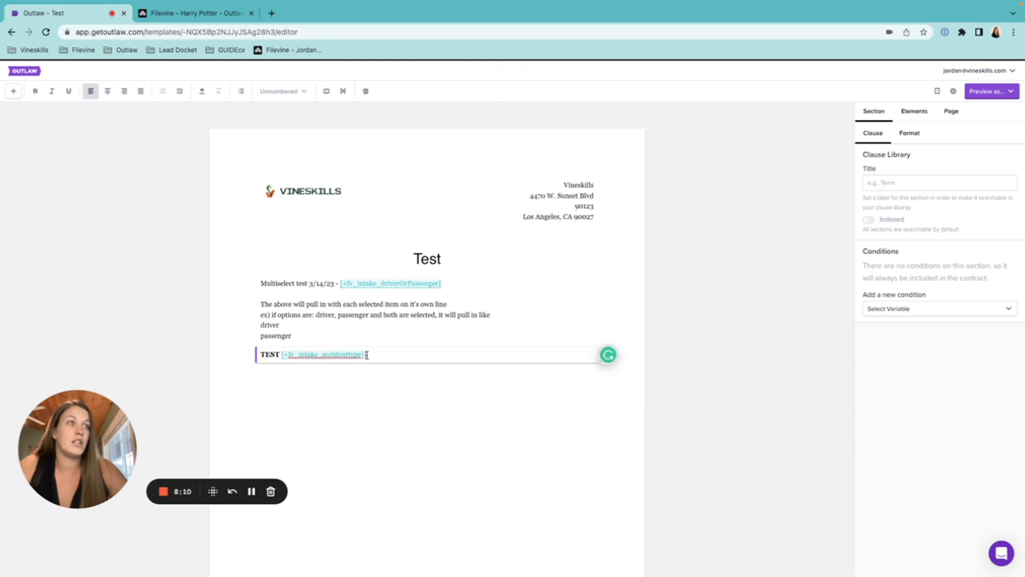
After the +fv_intake_accidenttype chip, type '[+fv' to bring up Connected element suggestions.
left_click_drag(366, 355, 285, 360)
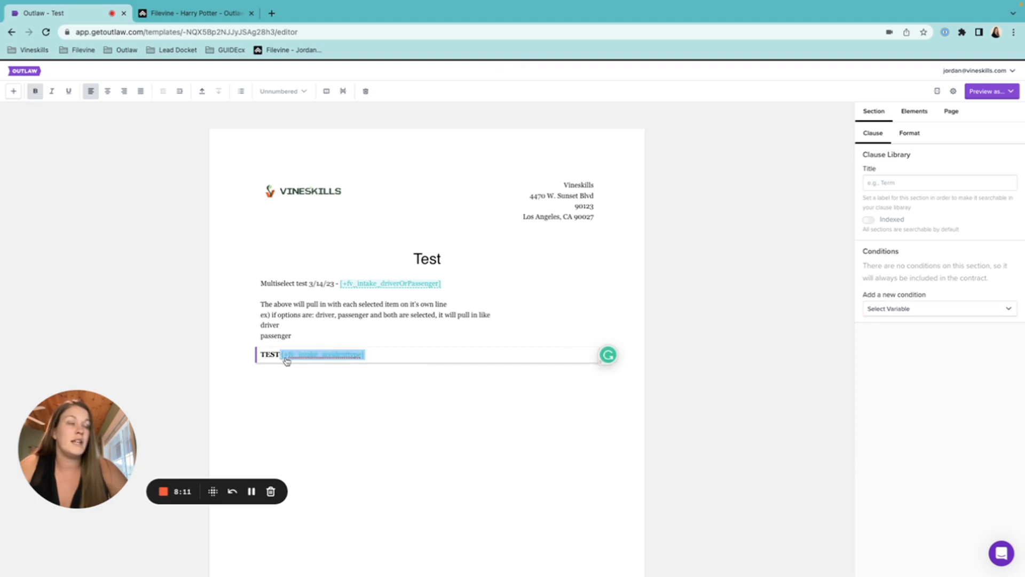
left_click(383, 353)
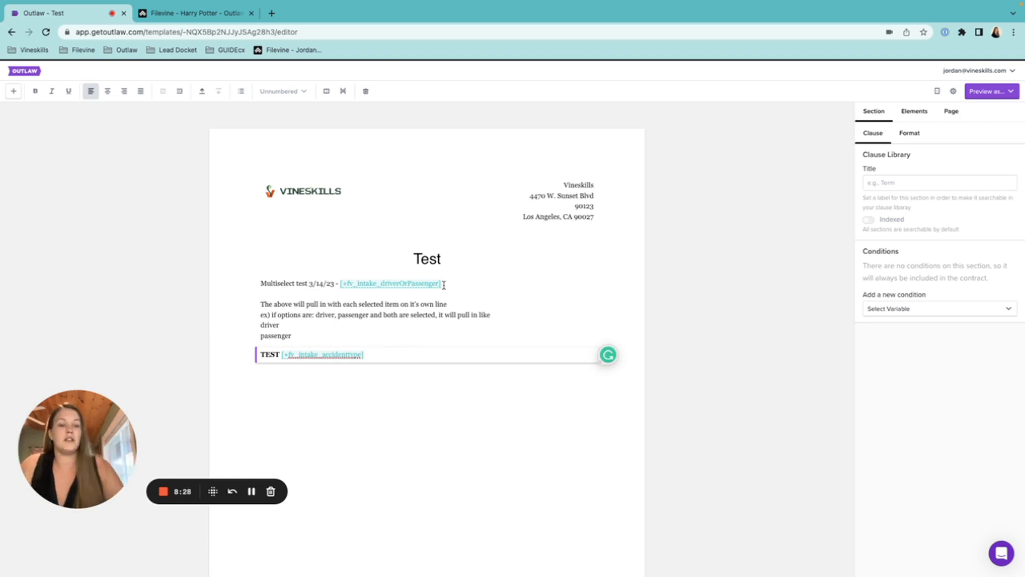
type("[+fv")
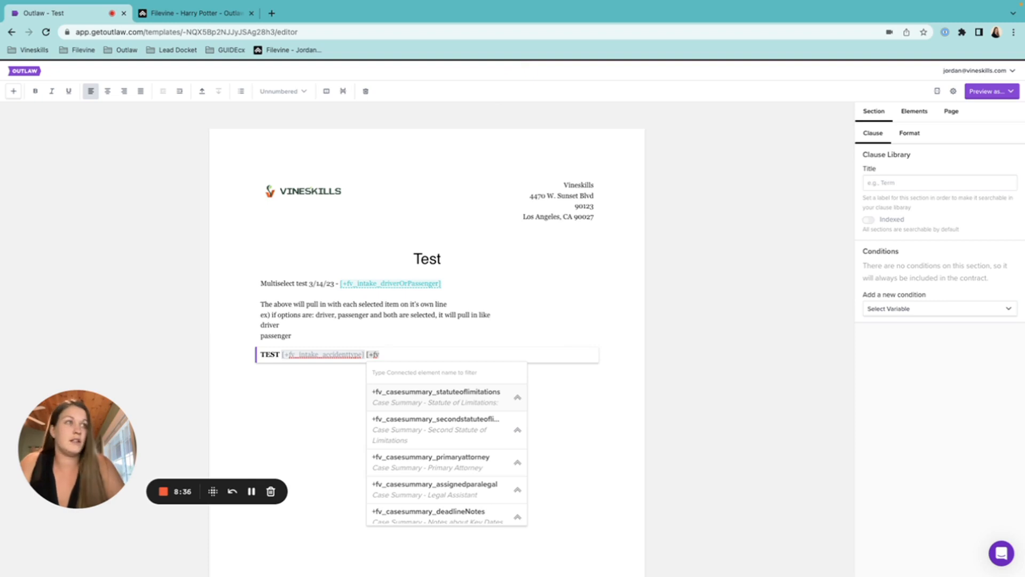
Narrow the variable suggestions to '_meds' and pick the +fv_meds_provider field group.
type("_med")
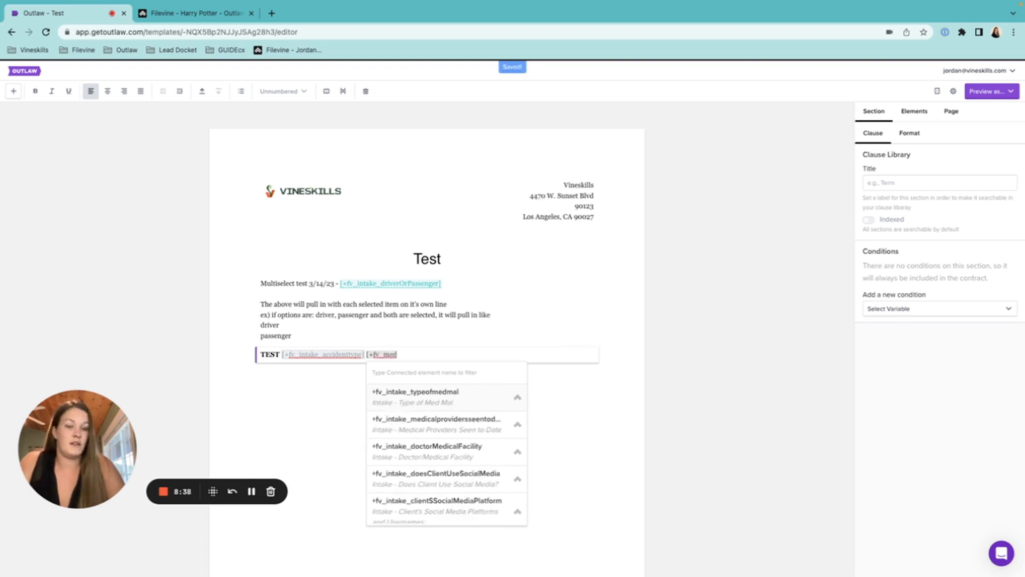
type("ical")
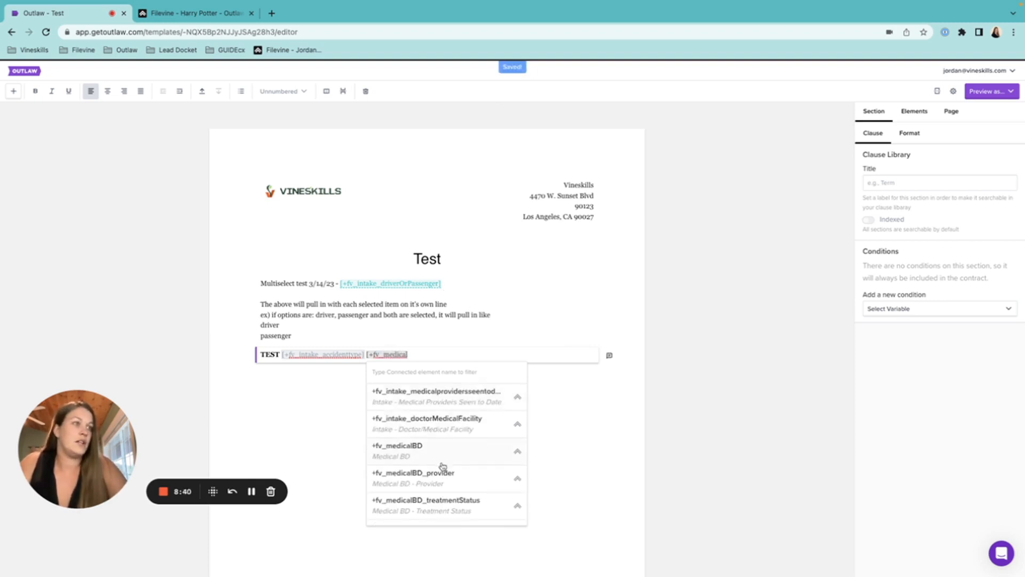
scroll(441, 466, "down", 2)
scroll(443, 466, "up", 2)
key("BackSpace")
key("BackSpace")
key("BackSpace")
key("BackSpace")
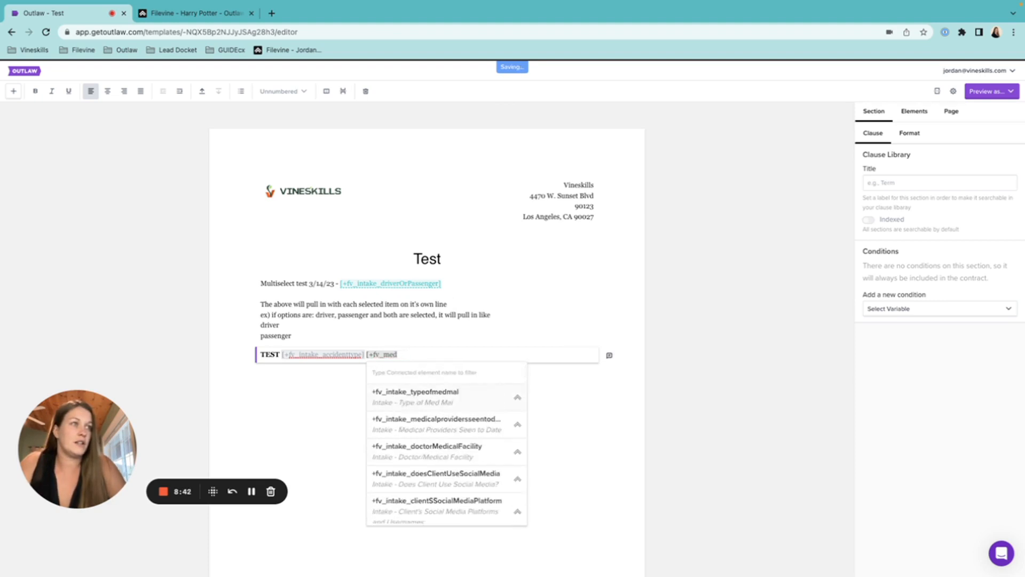
type("s")
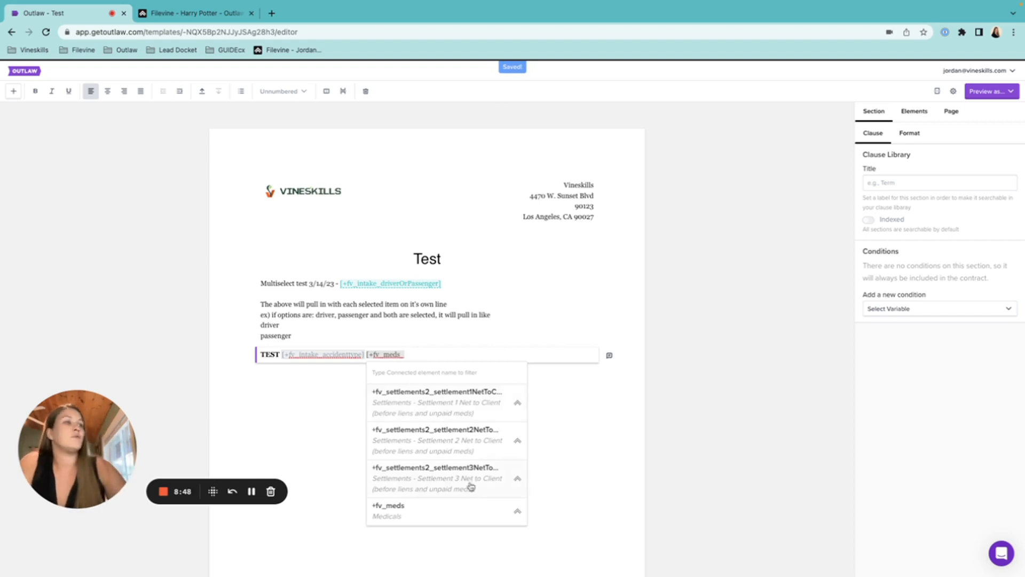
scroll(470, 502, "down", 3)
left_click(437, 402)
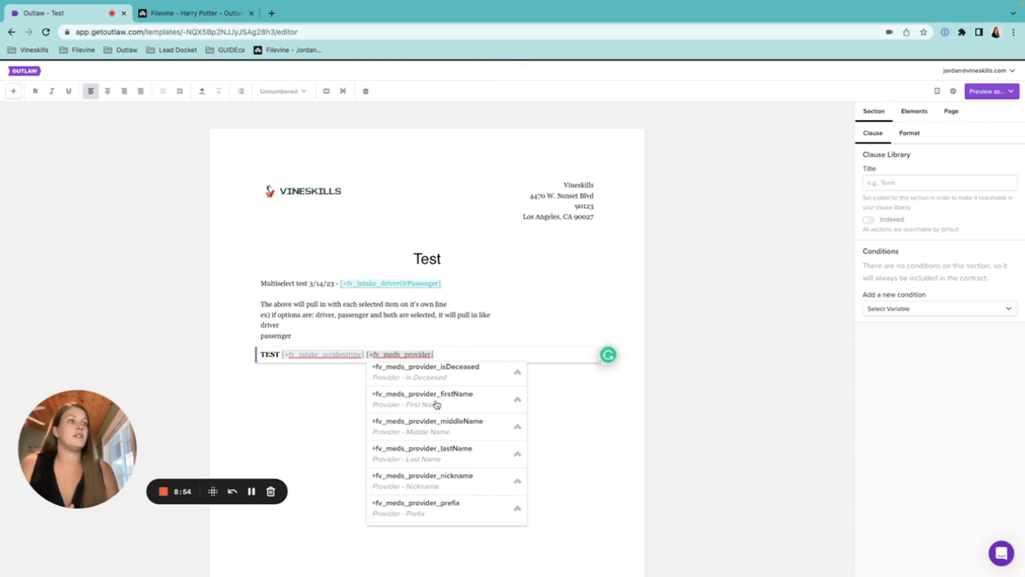
left_click(237, 12)
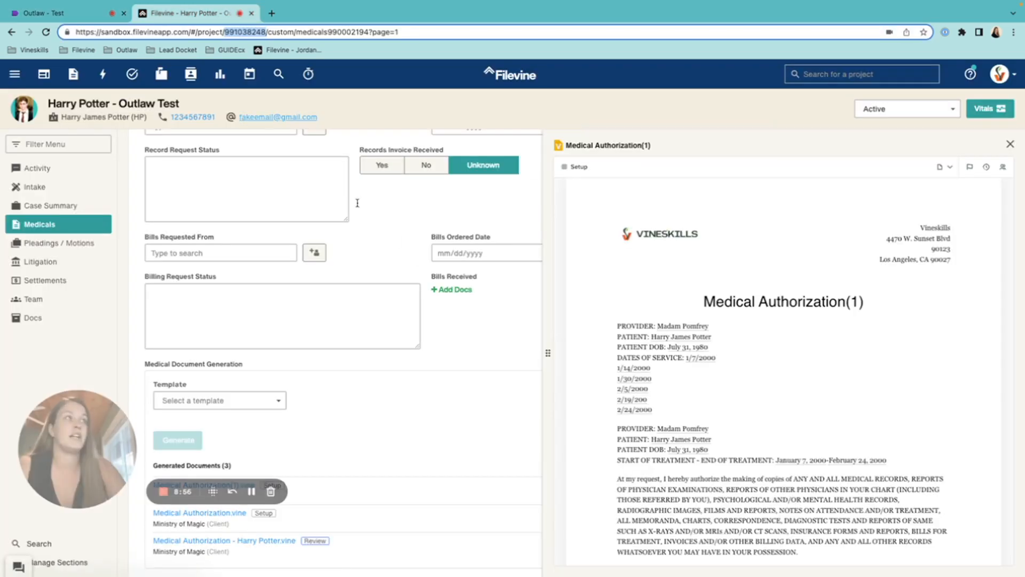
left_click(1011, 145)
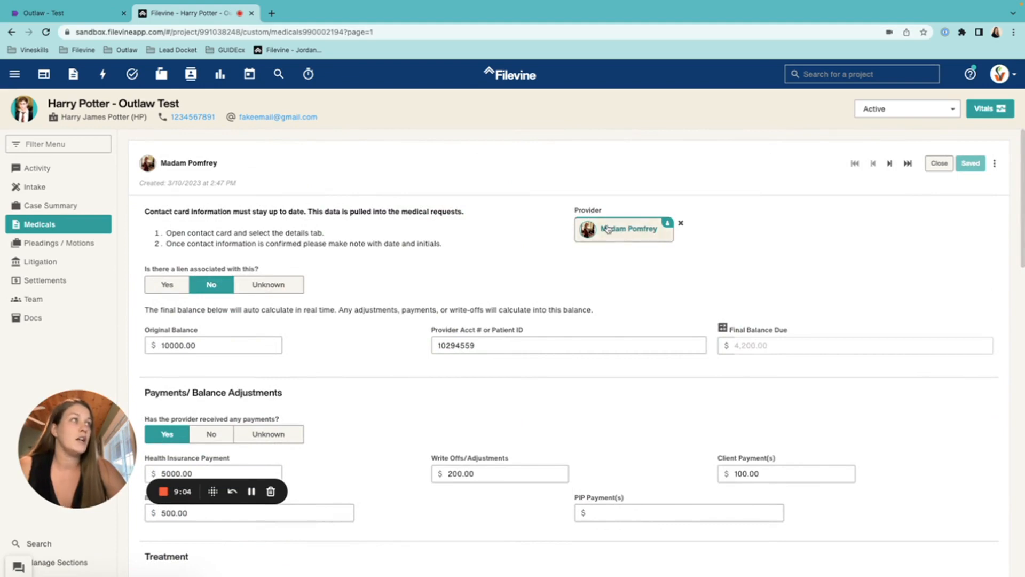
left_click(609, 229)
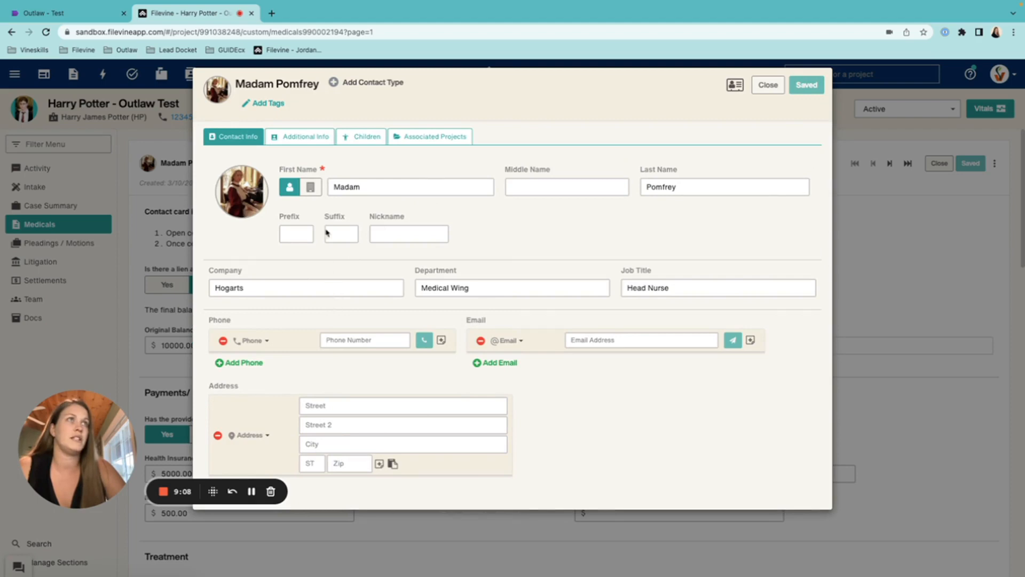
left_click(310, 136)
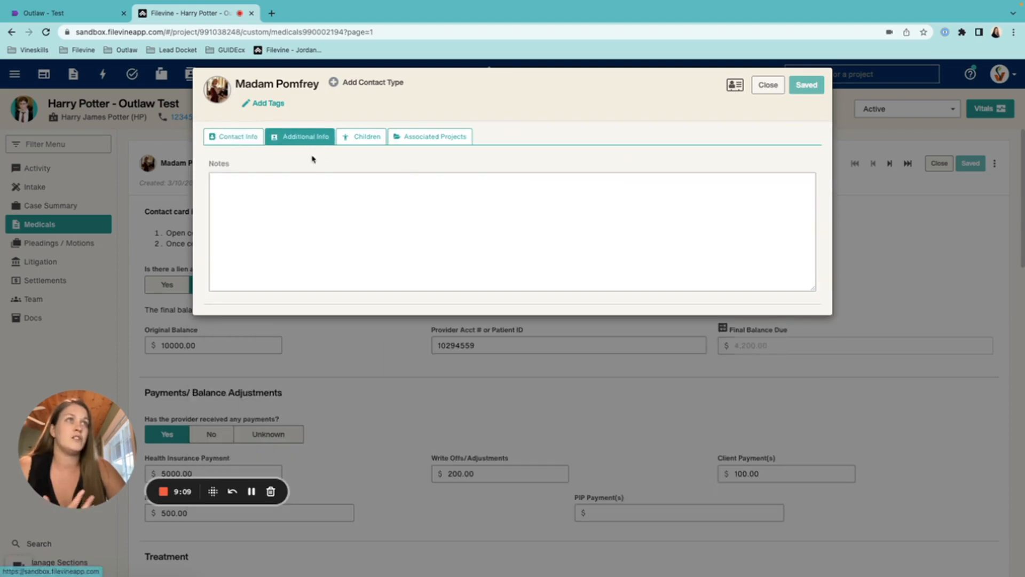
left_click(230, 137)
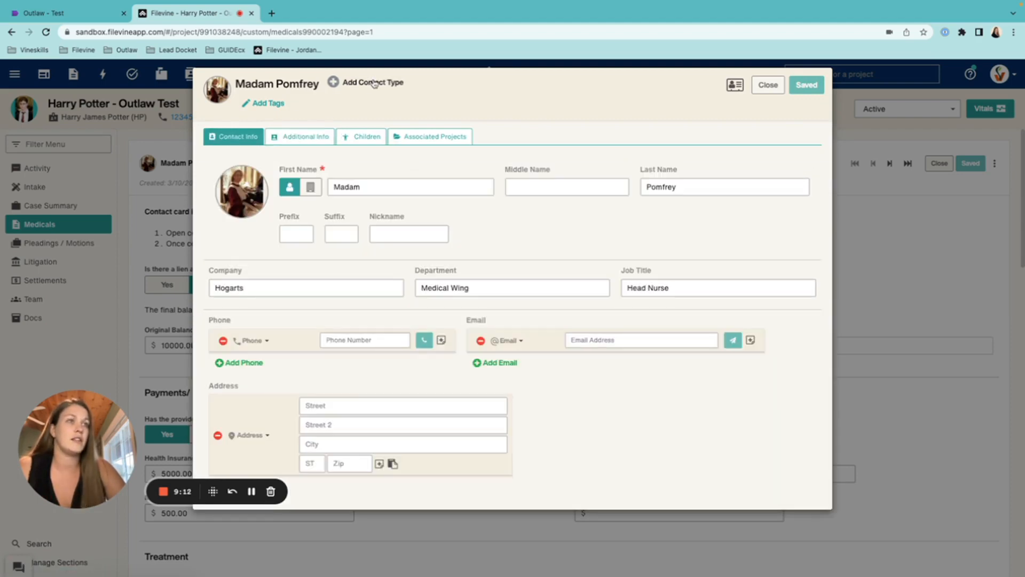
left_click(768, 84)
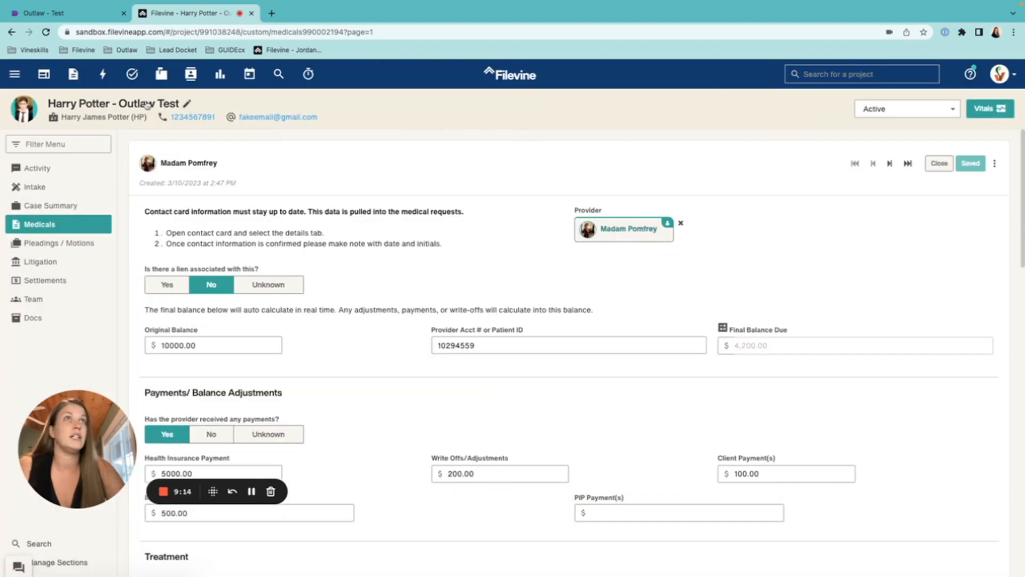
left_click(83, 13)
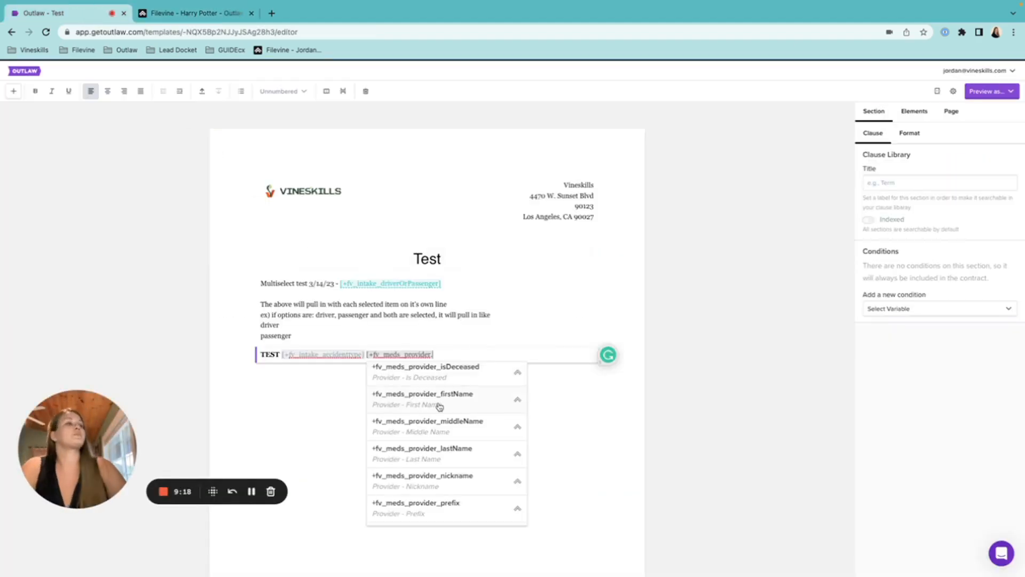
Insert the +fv_meds_provider full-name variable, then begin a +fv_meds_provider_birthDate variable after it.
scroll(439, 407, "up", 3)
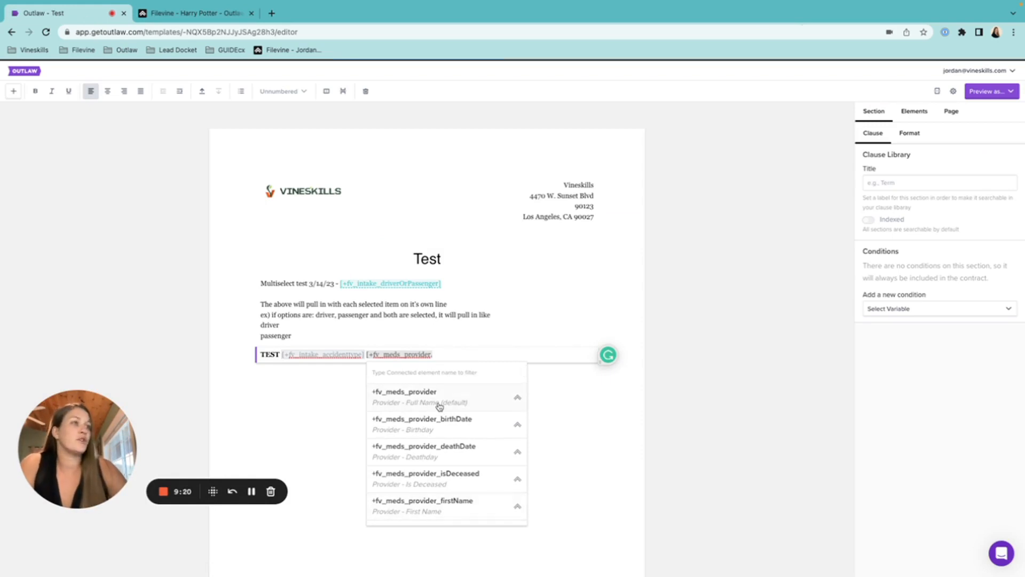
left_click(439, 403)
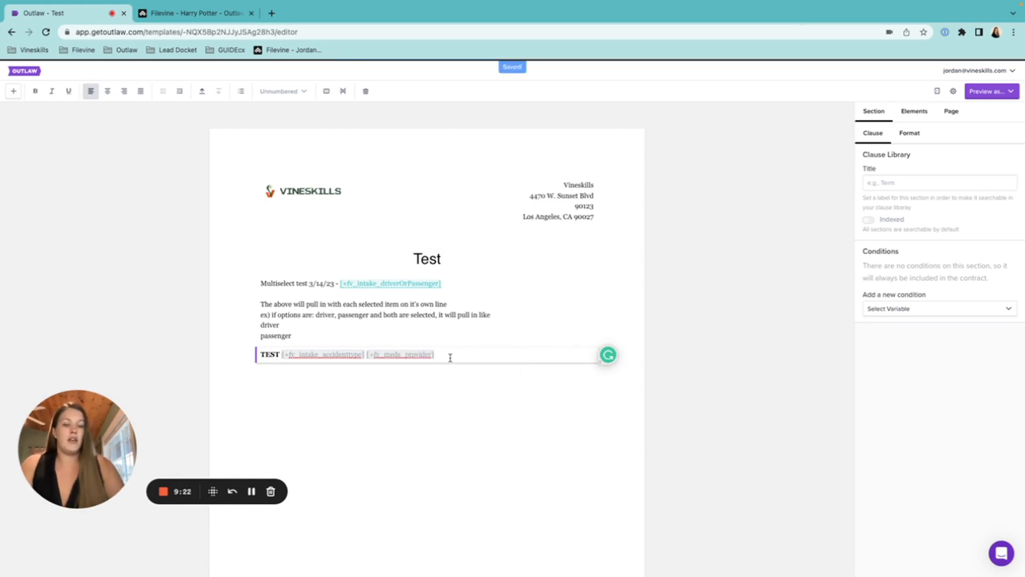
type("[+fv")
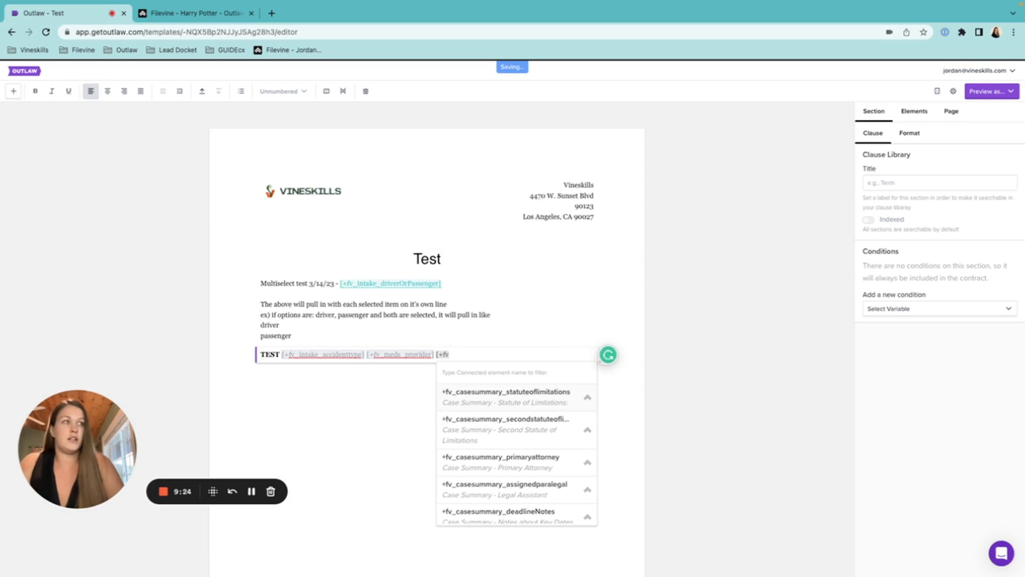
type("_meds_")
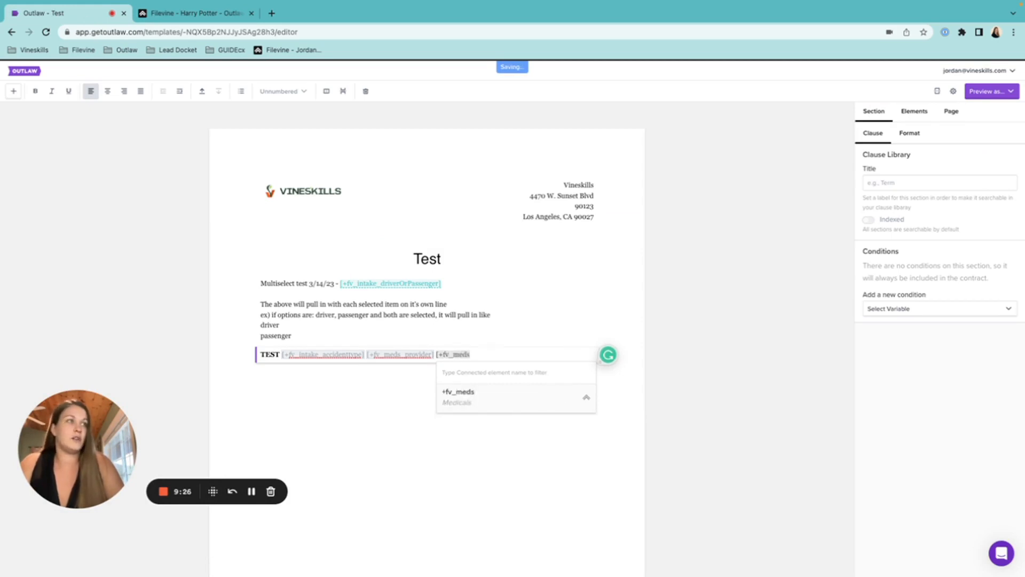
type("provider")
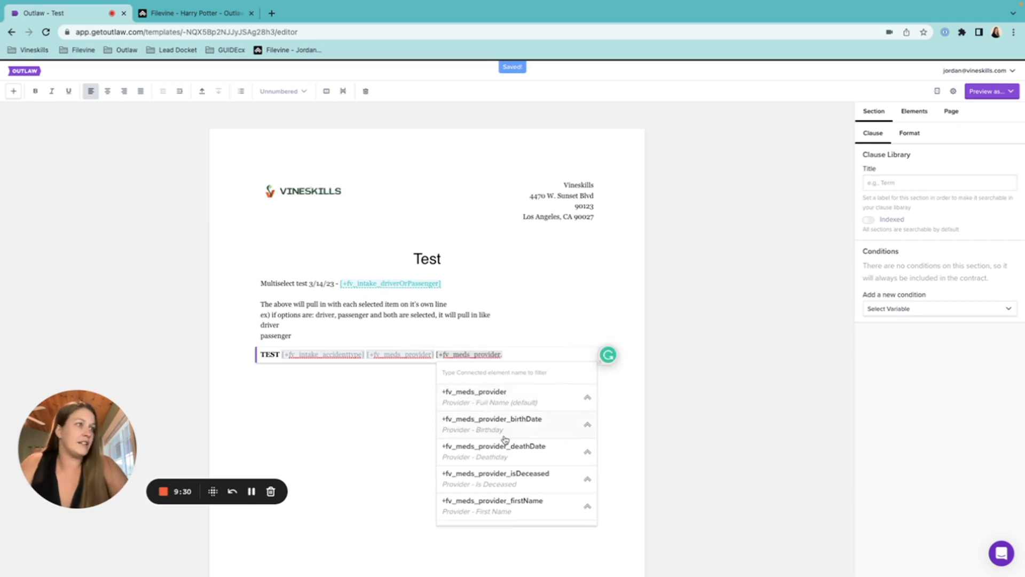
left_click(507, 431)
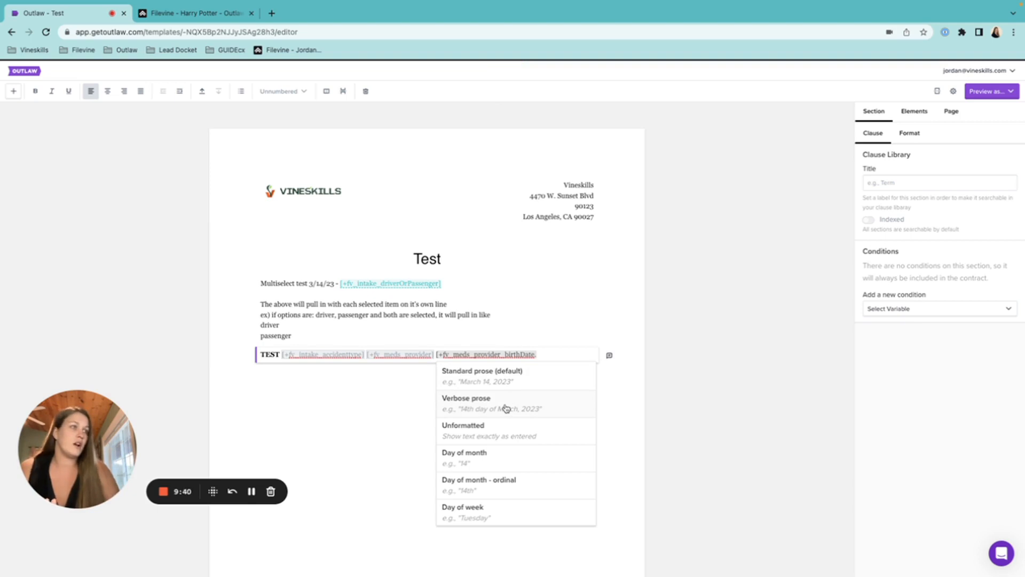
Give the provider birth date variable the default prose date format and add an empty paragraph below TEST.
scroll(518, 500, "down", 2)
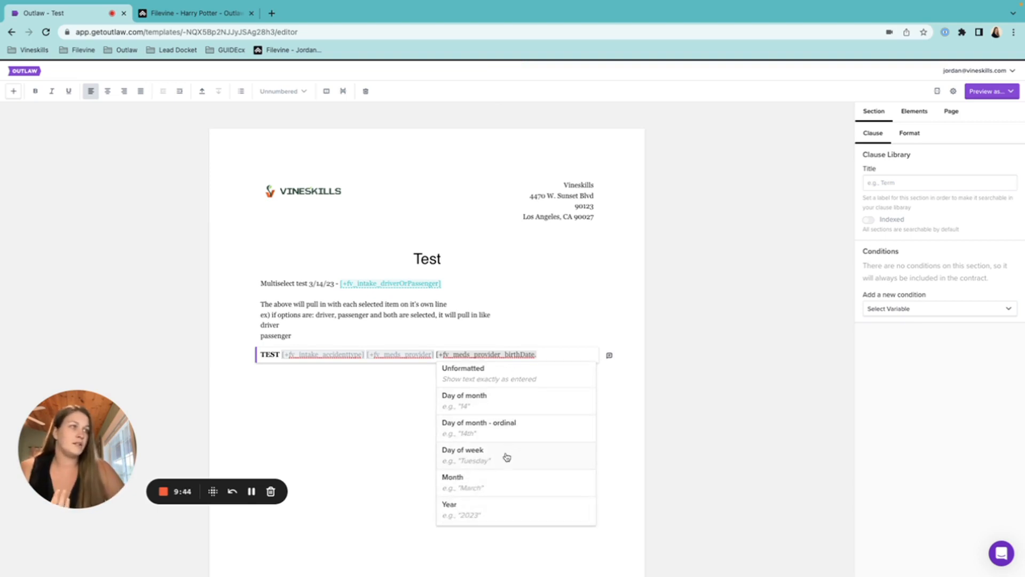
scroll(505, 454, "up", 2)
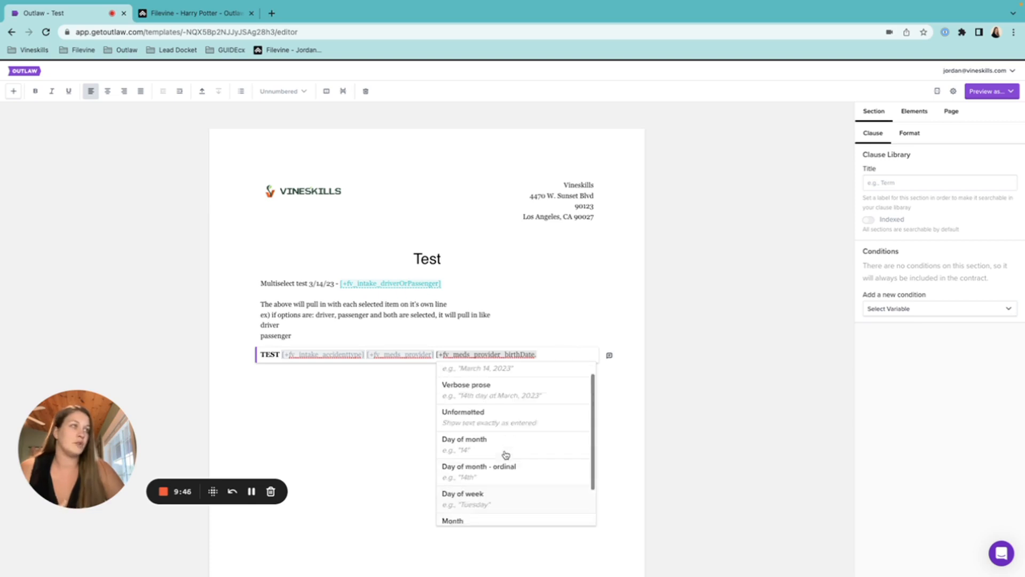
left_click(505, 380)
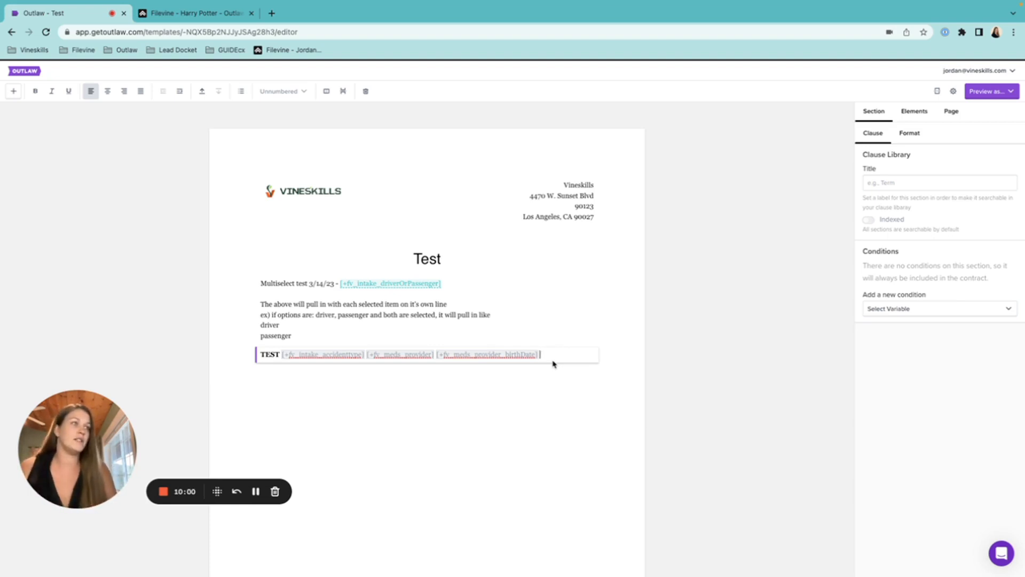
key("Return")
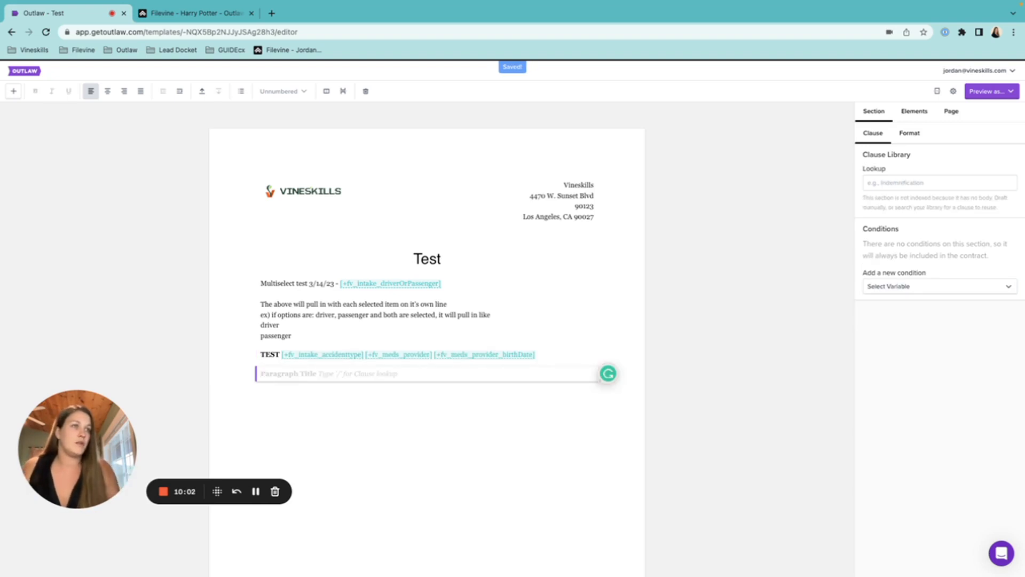